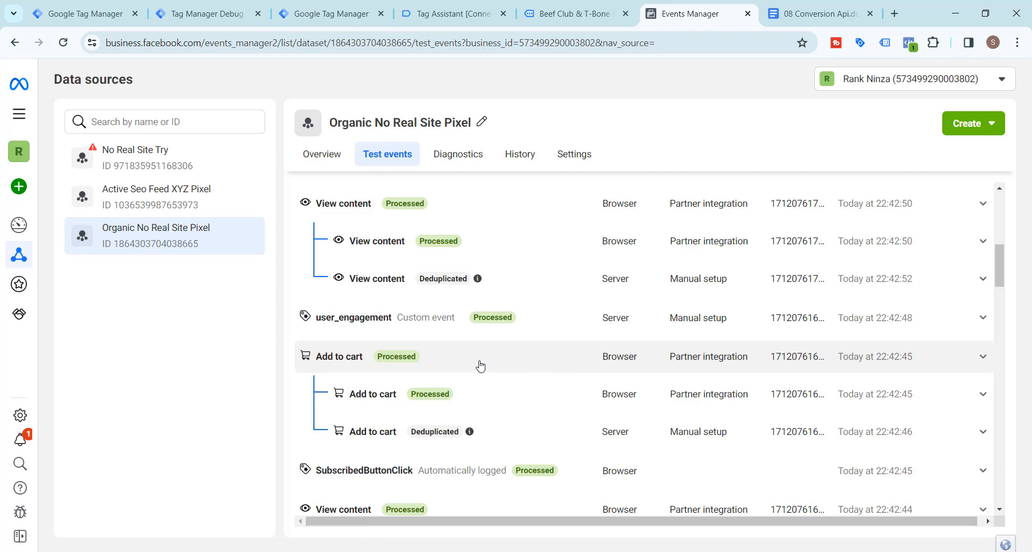
# Show the cart contents on the store's product page, and move the Tag Assistant panel away from the cart and collapse it
pyautogui.click(460, 5)
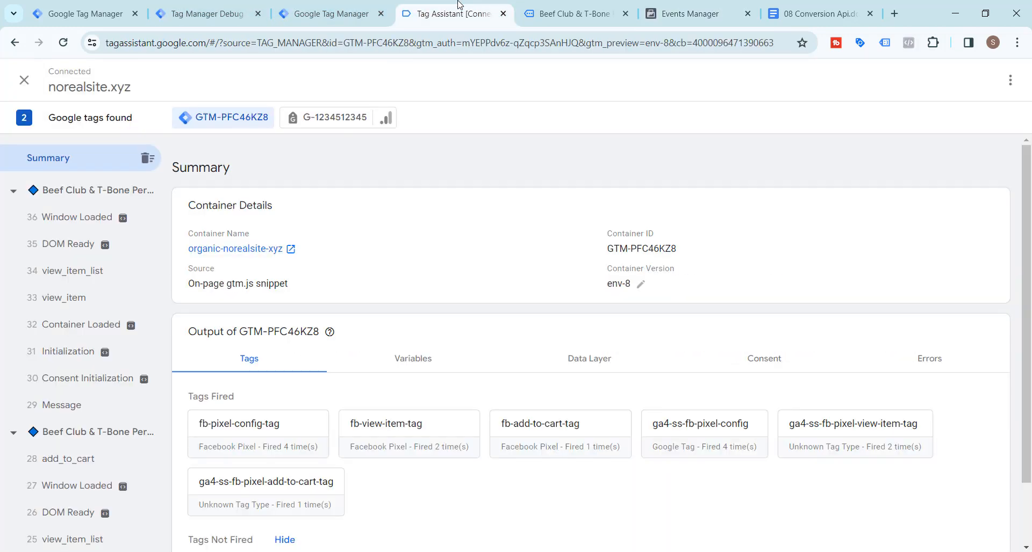
pyautogui.click(574, 13)
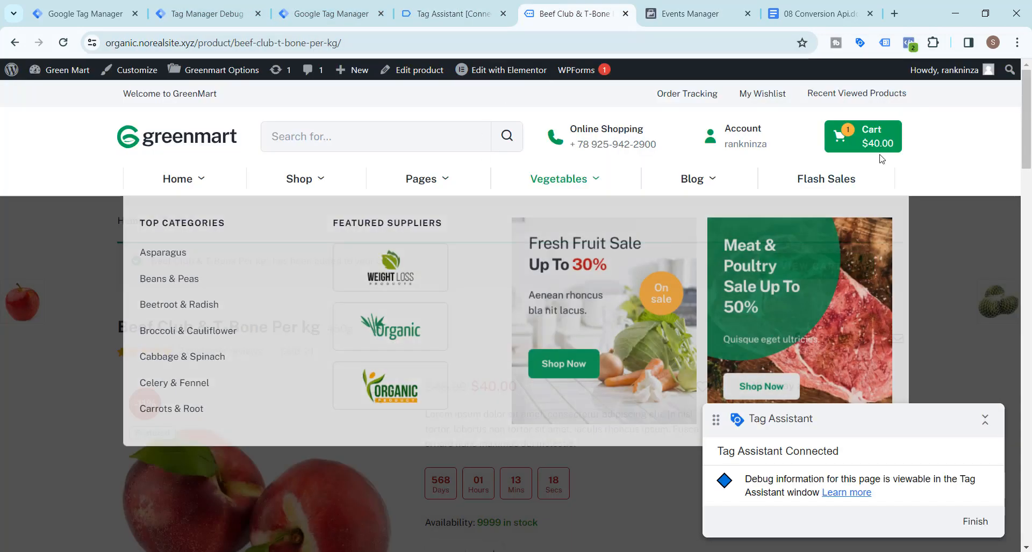
pyautogui.click(880, 139)
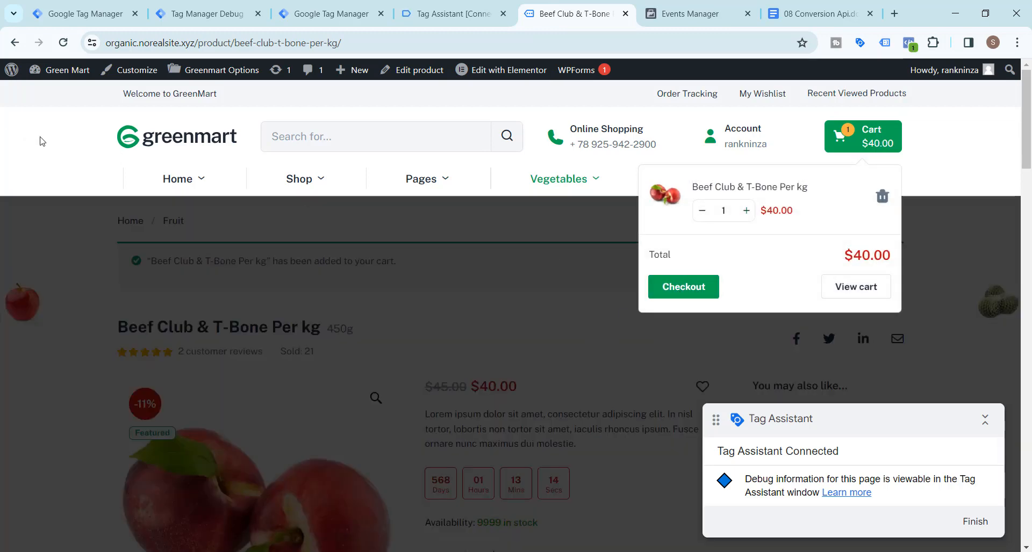
pyautogui.moveTo(874, 427); pyautogui.dragTo(193, 393)
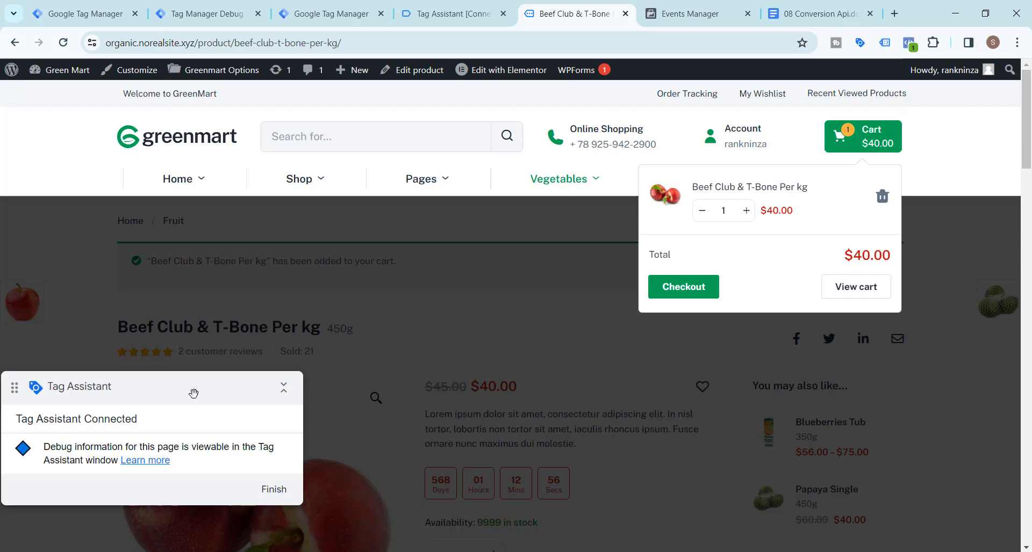
pyautogui.moveTo(194, 393); pyautogui.dragTo(191, 265)
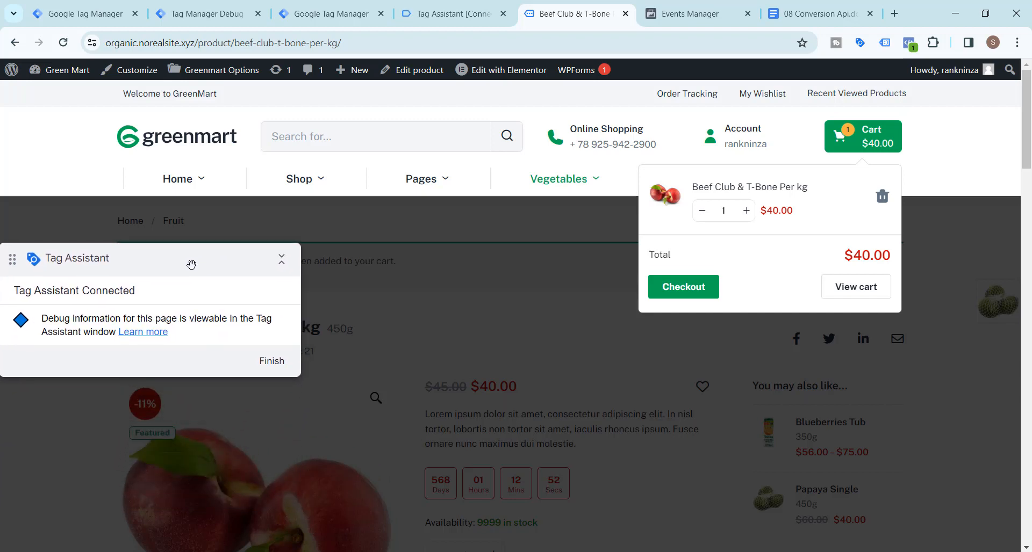
pyautogui.click(281, 260)
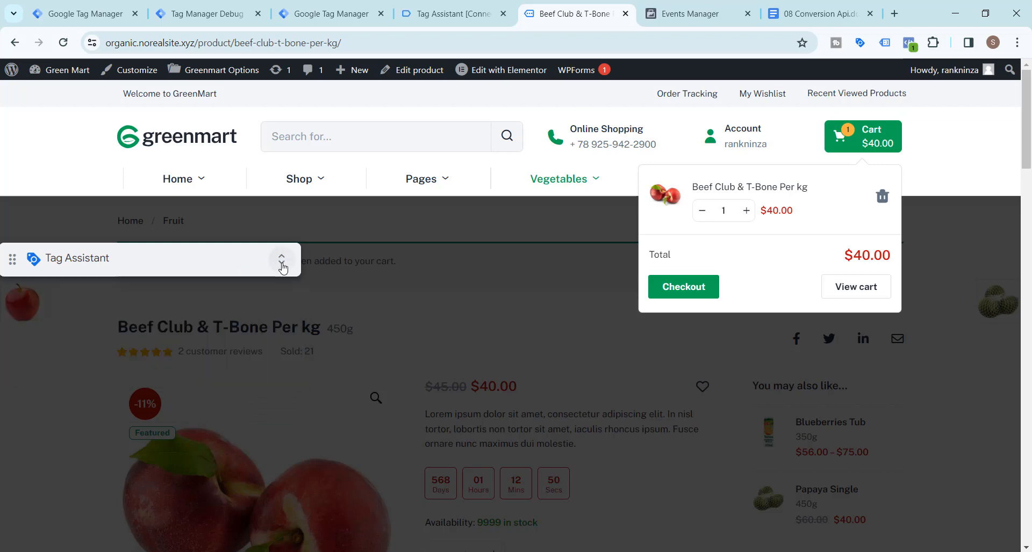
# Create a new tag named ga4-ss-fb-pixel-begin-checkout-tag in the organic-norealsite-xyz container of Google Tag Manager
pyautogui.click(316, 14)
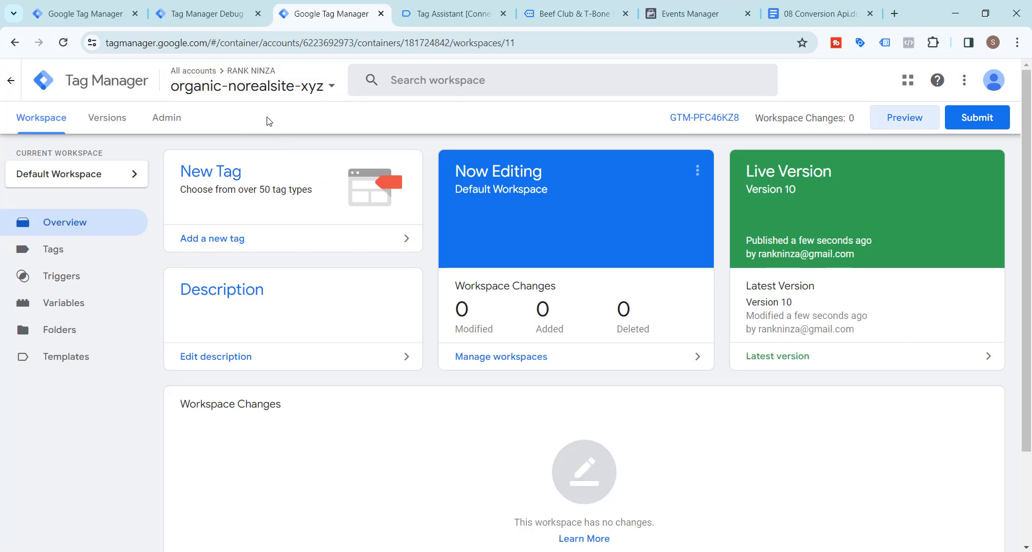
pyautogui.click(119, 254)
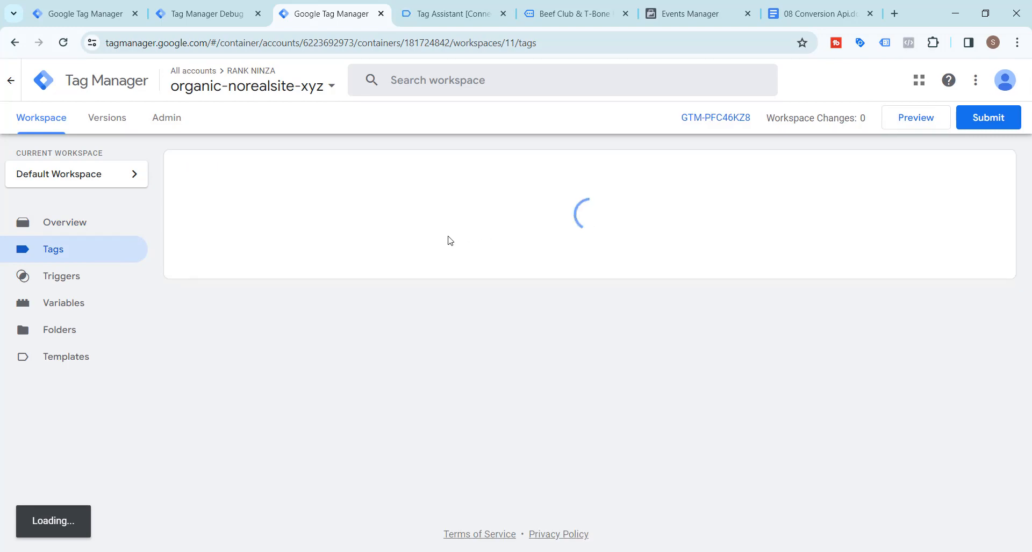
pyautogui.click(977, 178)
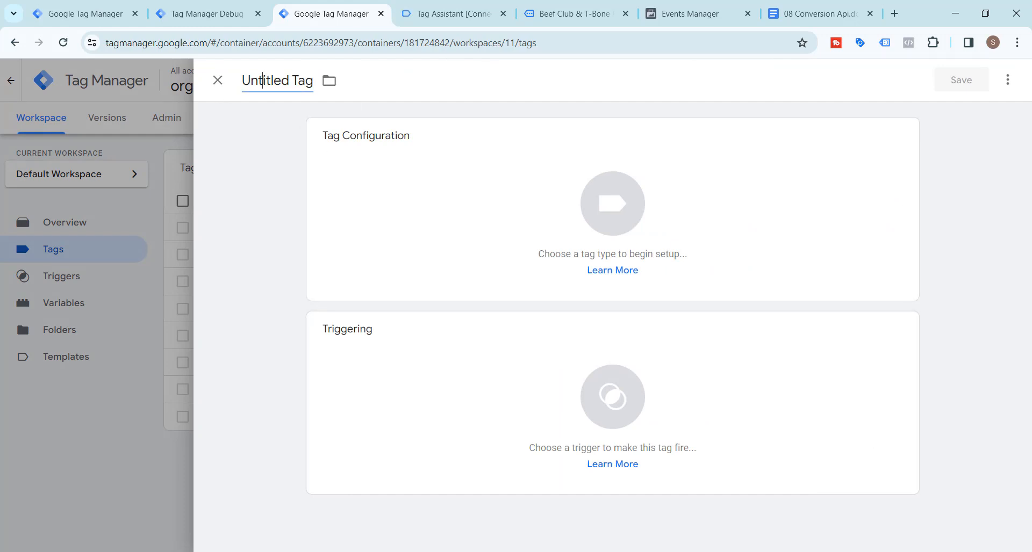
pyautogui.click(264, 80)
pyautogui.write('ga')
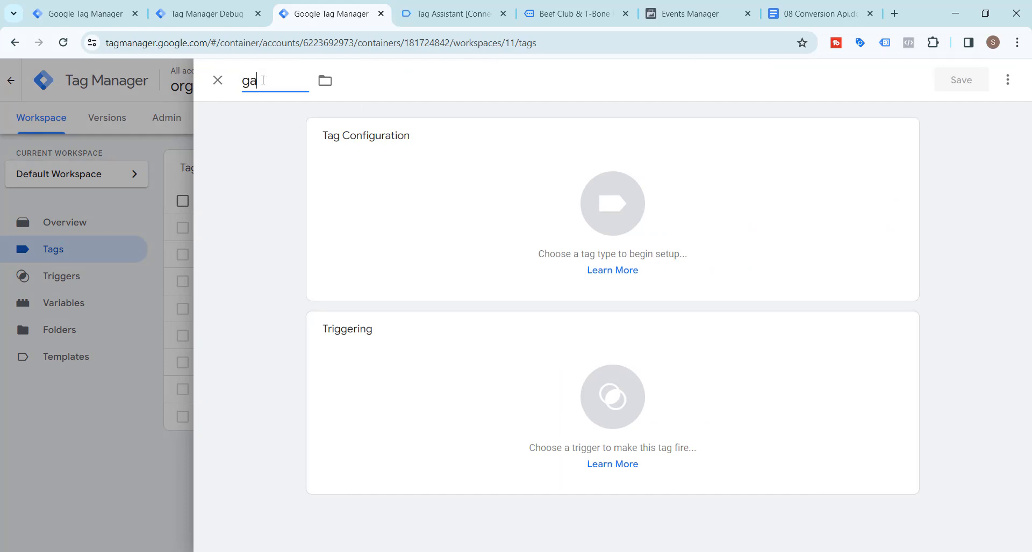
pyautogui.write('4-ss-fb-pi')
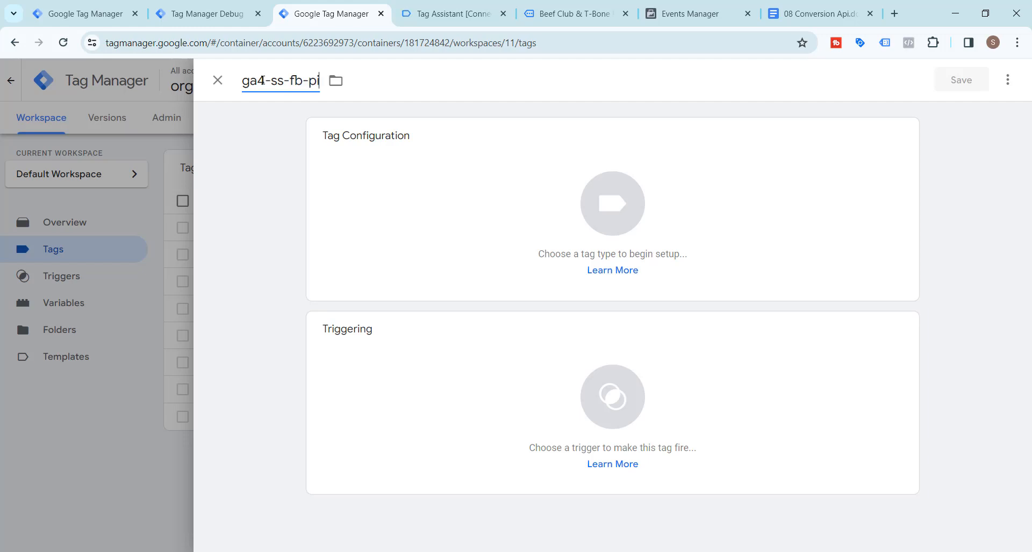
pyautogui.write('xel-be')
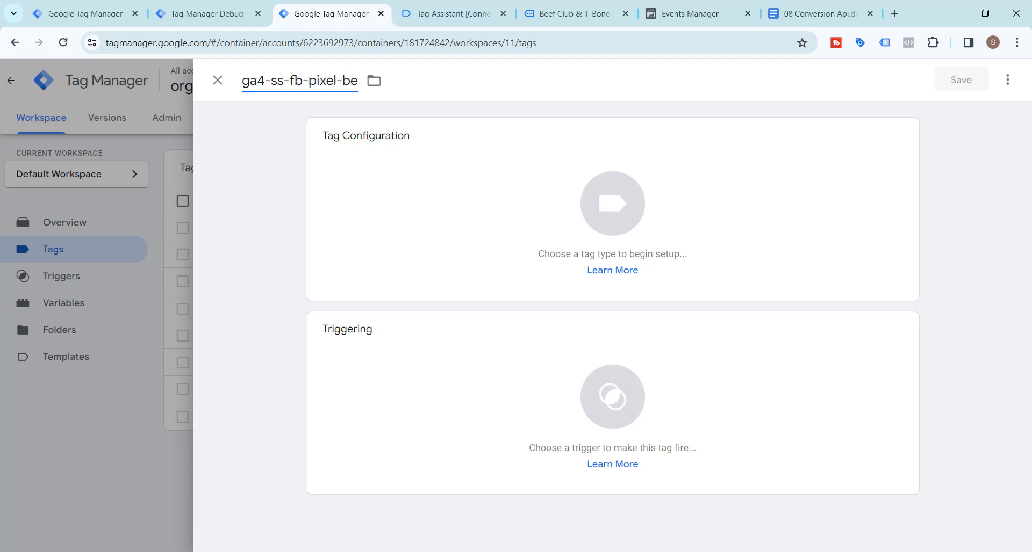
pyautogui.write('gin-che')
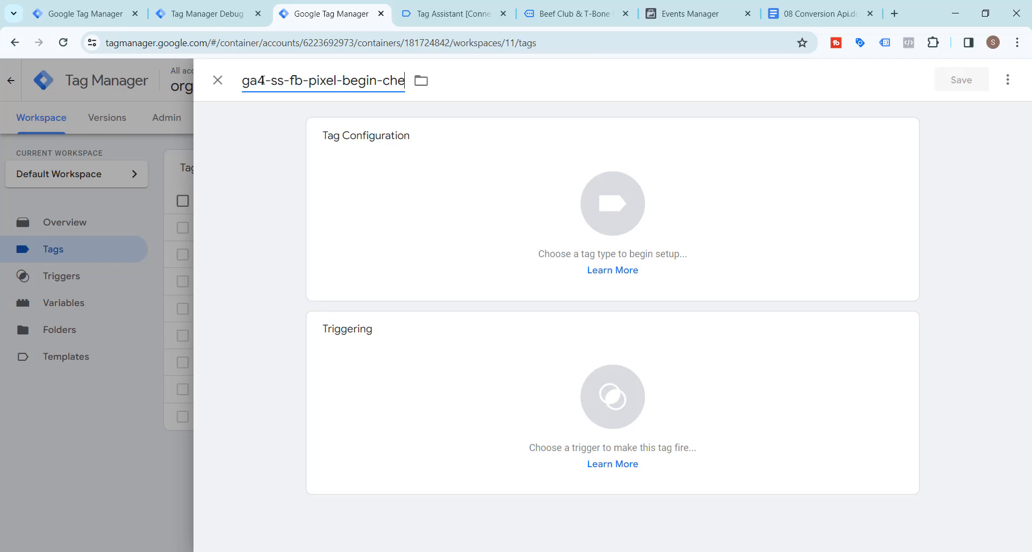
pyautogui.write('ckout-tag')
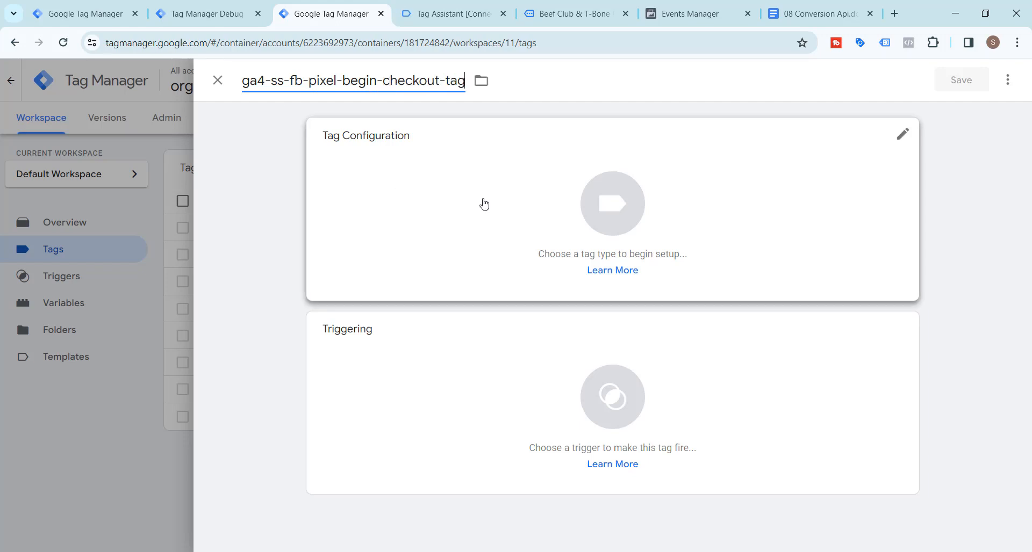
# Set the tag type to Google Analytics: GA4 Event with {{ga4-demo-tag-id}} as the measurement ID
pyautogui.click(603, 205)
pyautogui.click(662, 203)
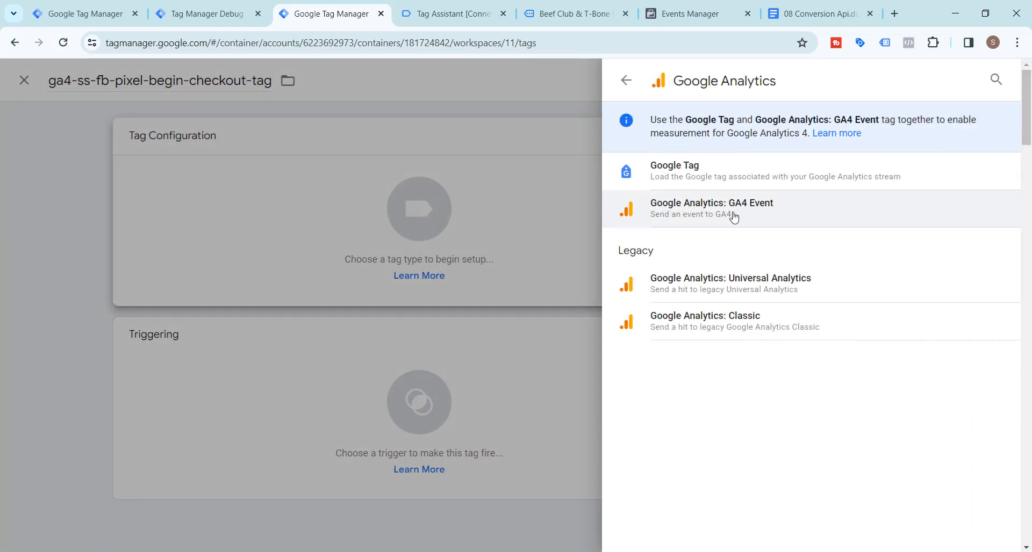
pyautogui.click(734, 217)
pyautogui.click(417, 267)
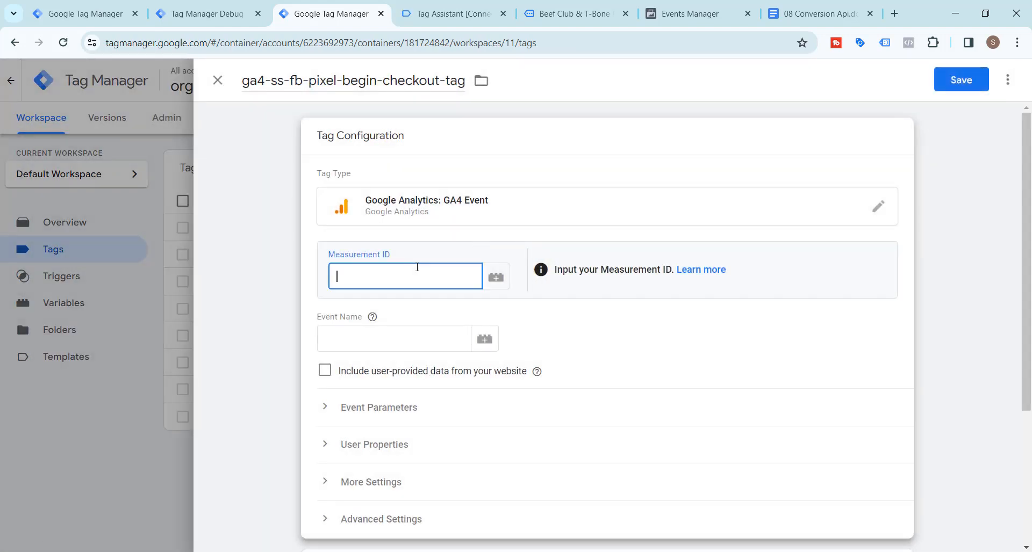
pyautogui.write('{{ga')
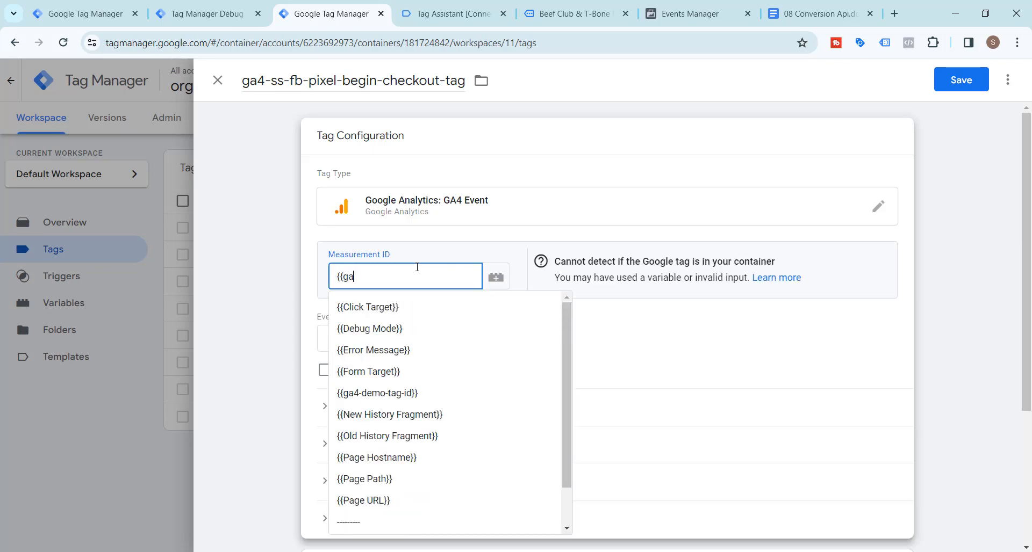
pyautogui.click(395, 310)
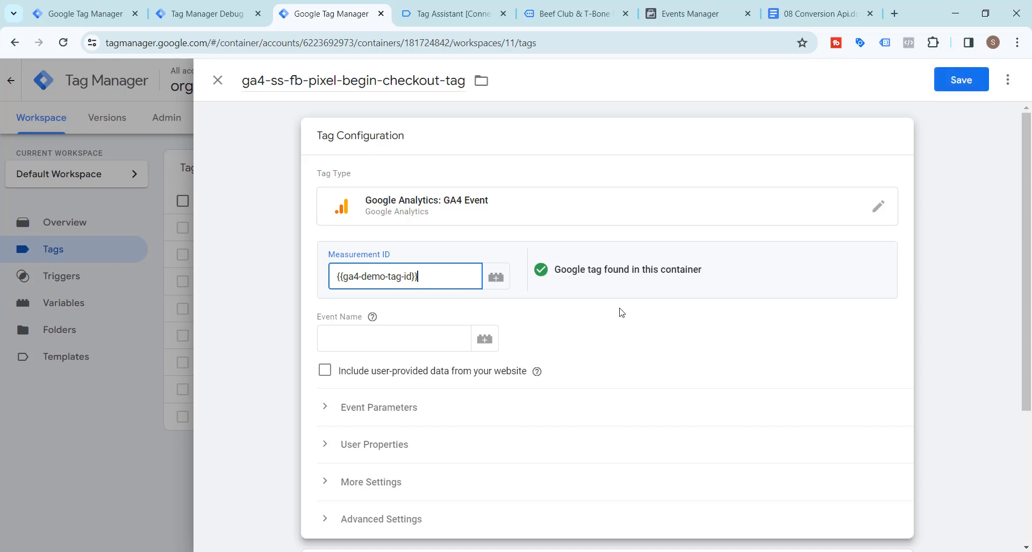
# Set the tag's event name to begin_checkout, copied from Step 9 of the 08 Conversion Api document
pyautogui.click(390, 338)
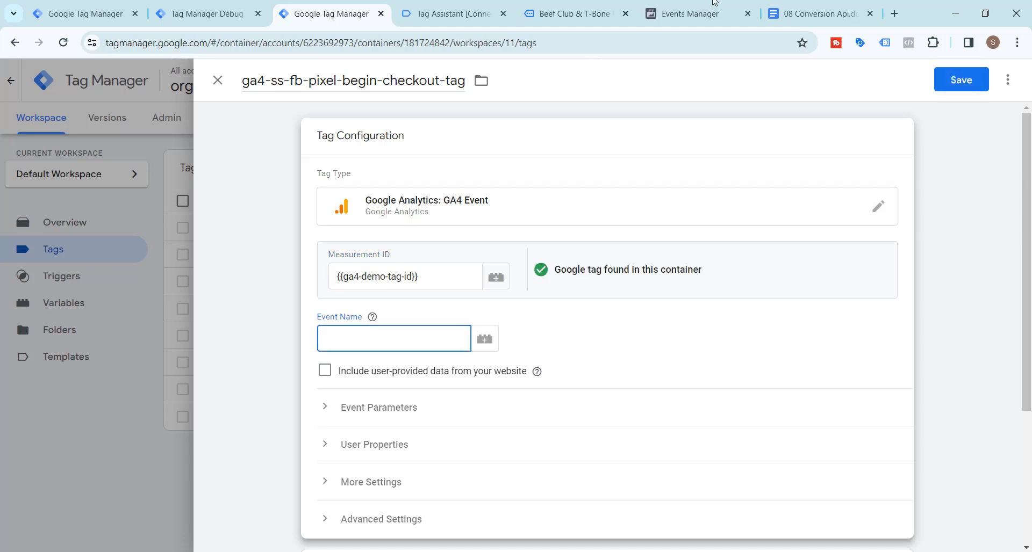
pyautogui.click(816, 14)
pyautogui.scroll(-6, 388, 334)
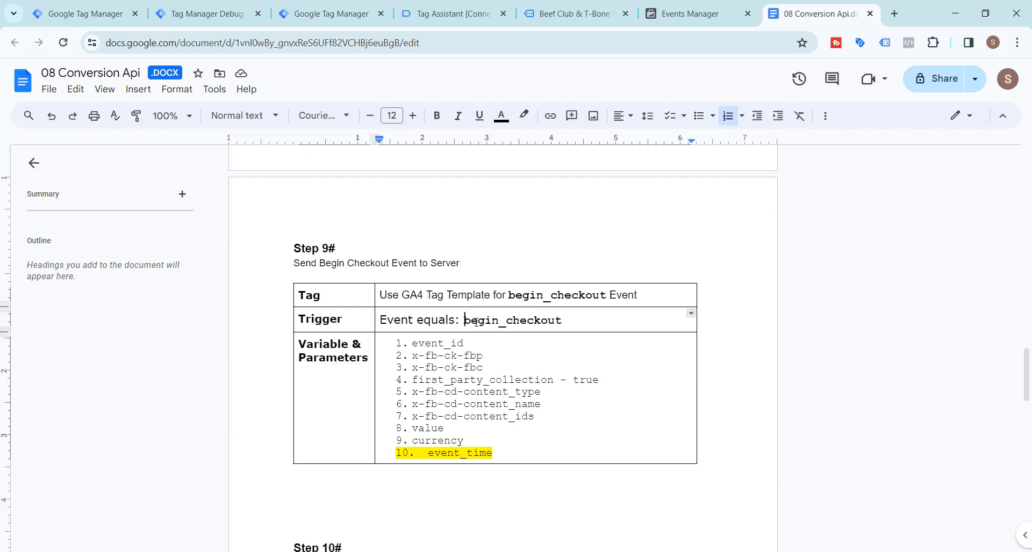
pyautogui.moveTo(466, 322); pyautogui.dragTo(562, 321)
pyautogui.hotkey('ctrl', 'c')
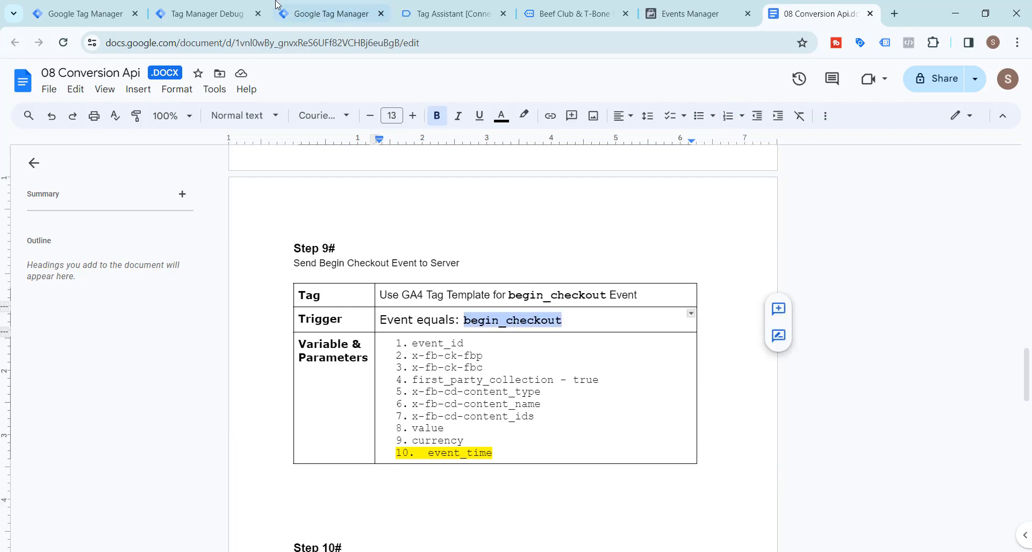
pyautogui.click(318, 8)
pyautogui.hotkey('ctrl', 'v')
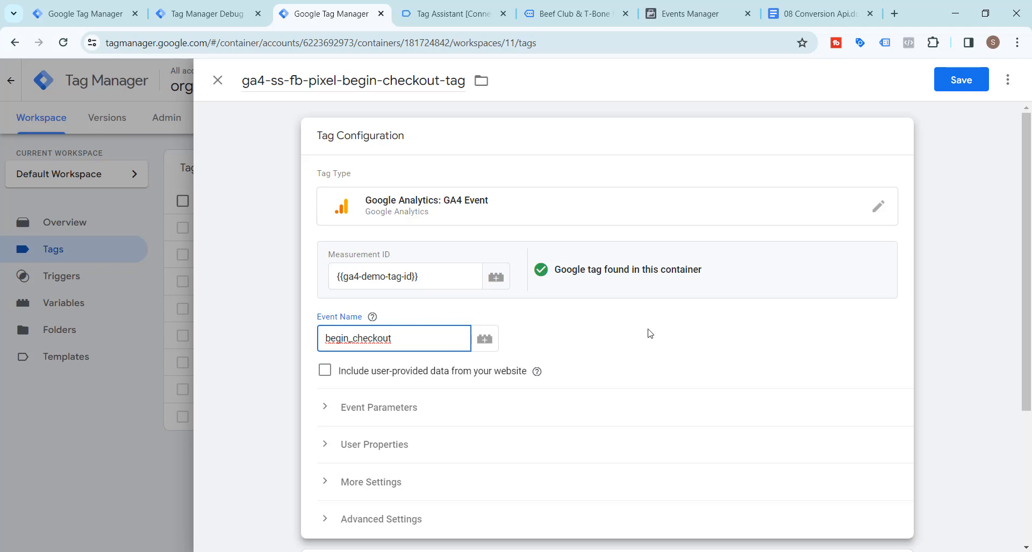
# Add six event parameter rows to the tag and name the first event_id, copied from the document's Step 9 list
pyautogui.click(814, 14)
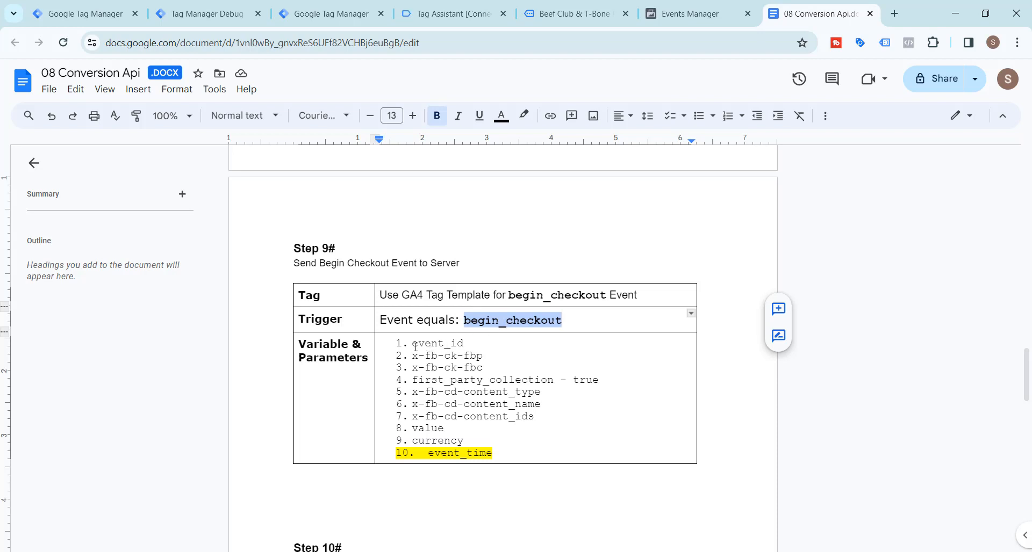
pyautogui.moveTo(413, 344); pyautogui.dragTo(465, 345)
pyautogui.hotkey('ctrl', 'c')
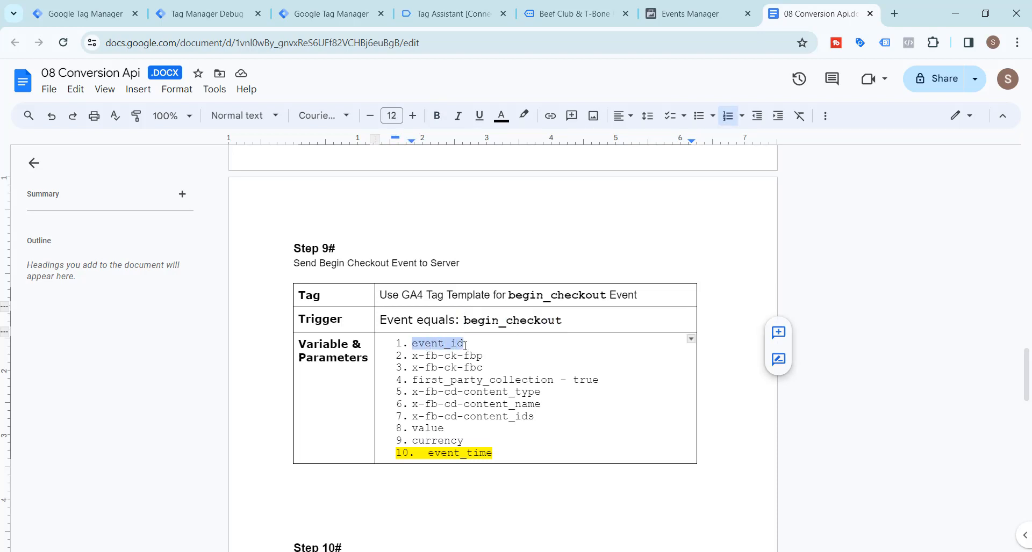
pyautogui.click(322, 13)
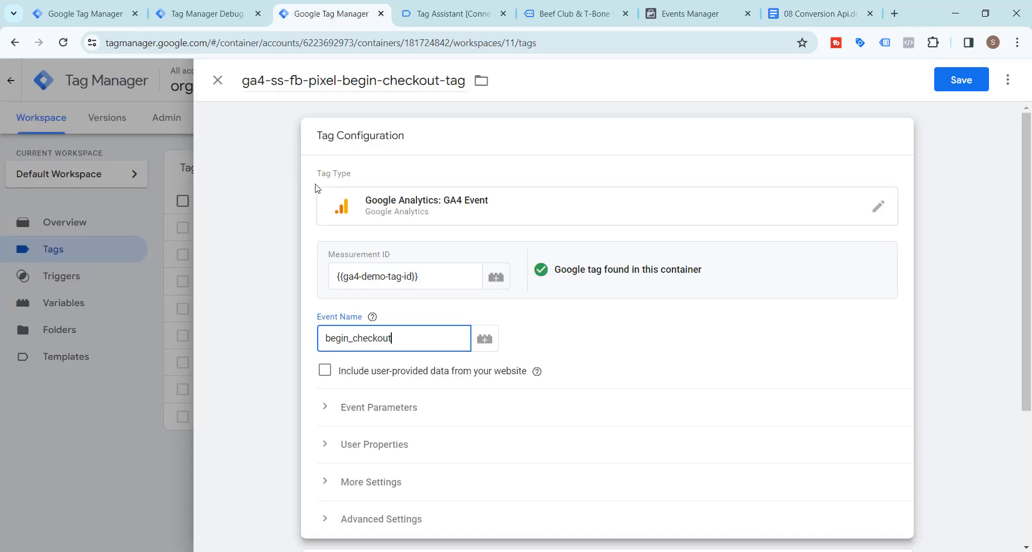
pyautogui.scroll(-1, 363, 355)
pyautogui.click(362, 344)
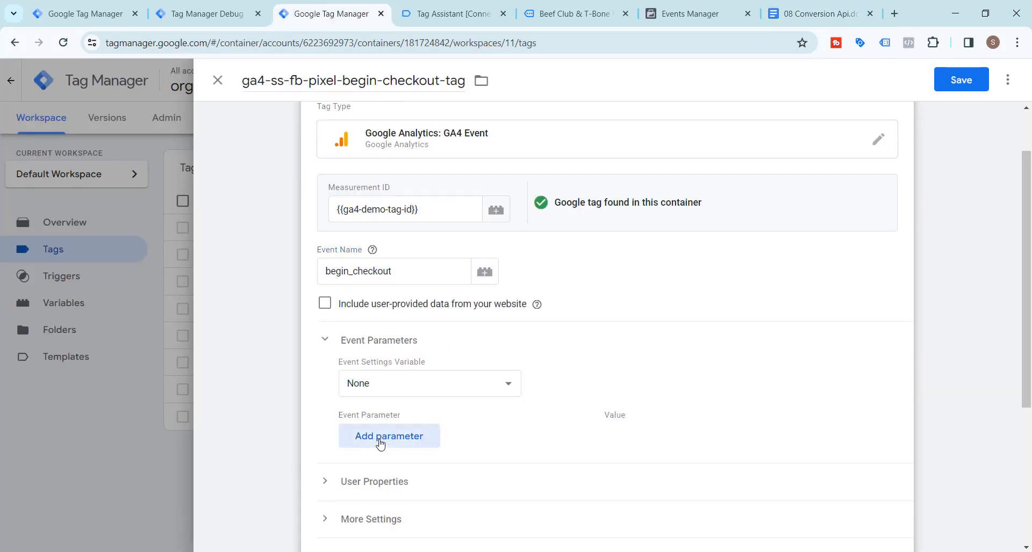
pyautogui.click(380, 437)
pyautogui.scroll(-3, 381, 441)
pyautogui.click(391, 275)
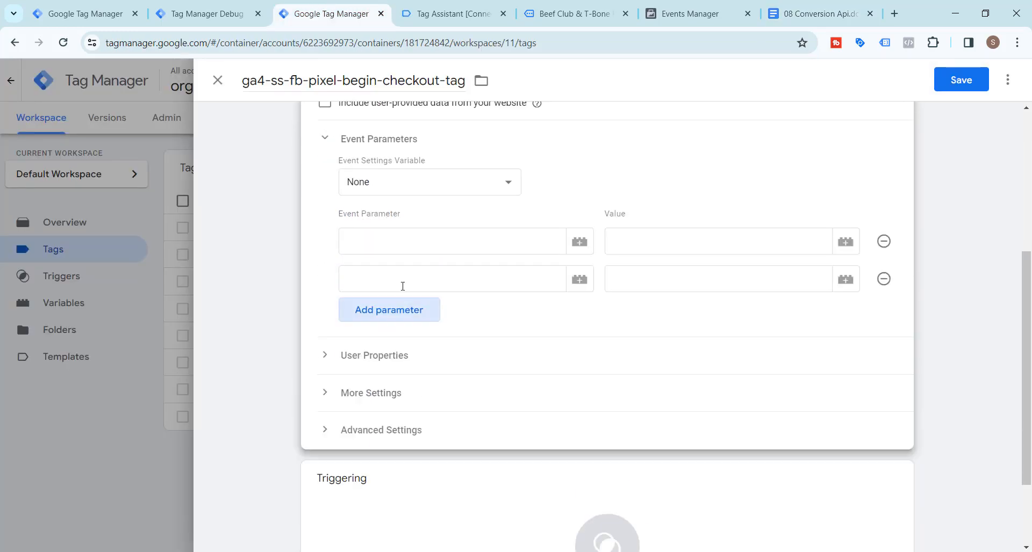
pyautogui.click(404, 320)
pyautogui.click(405, 350)
pyautogui.click(411, 392)
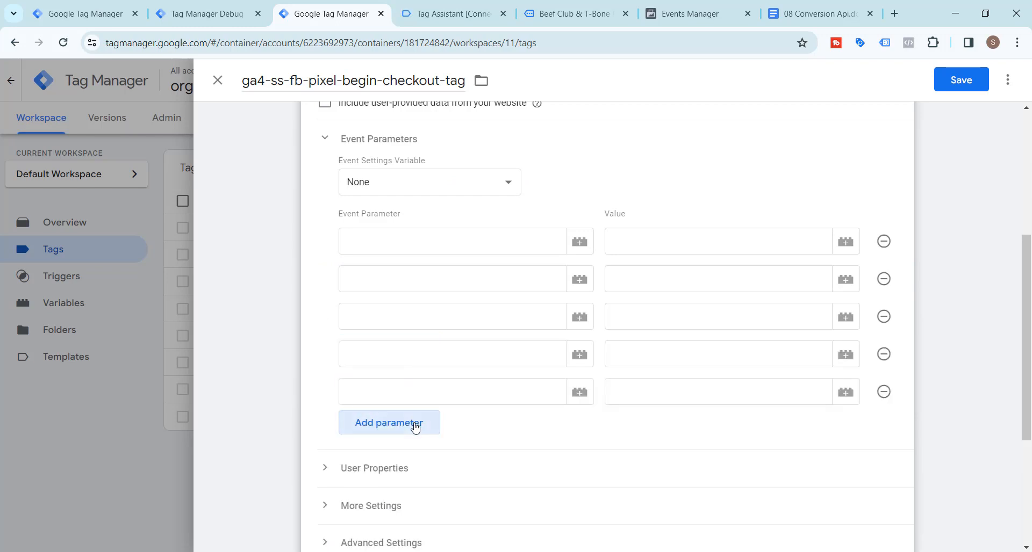
pyautogui.click(415, 425)
pyautogui.click(417, 241)
pyautogui.hotkey('ctrl', 'v')
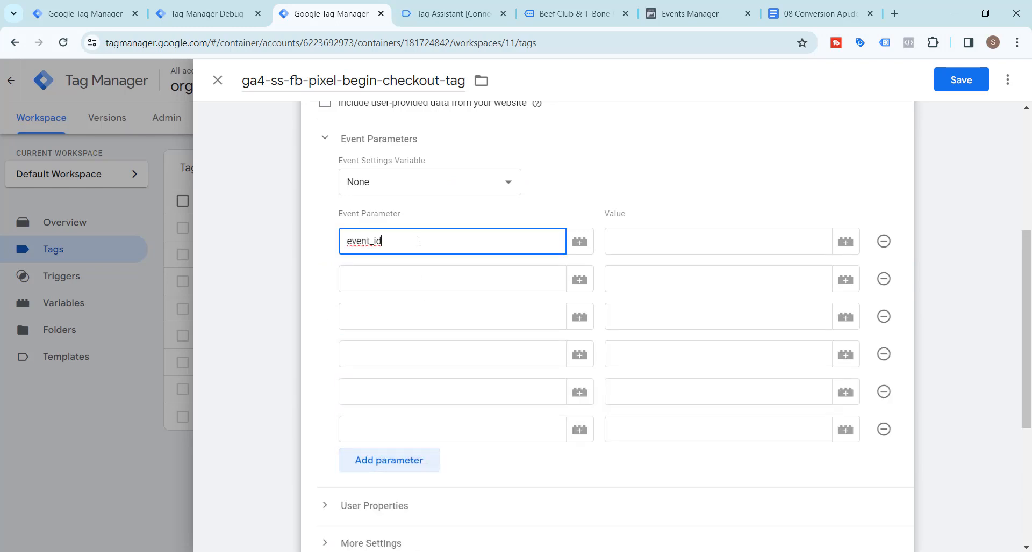
# Name the second event parameter x-fb-cd-content_type, copied from the document's Step 9 list
pyautogui.click(804, 7)
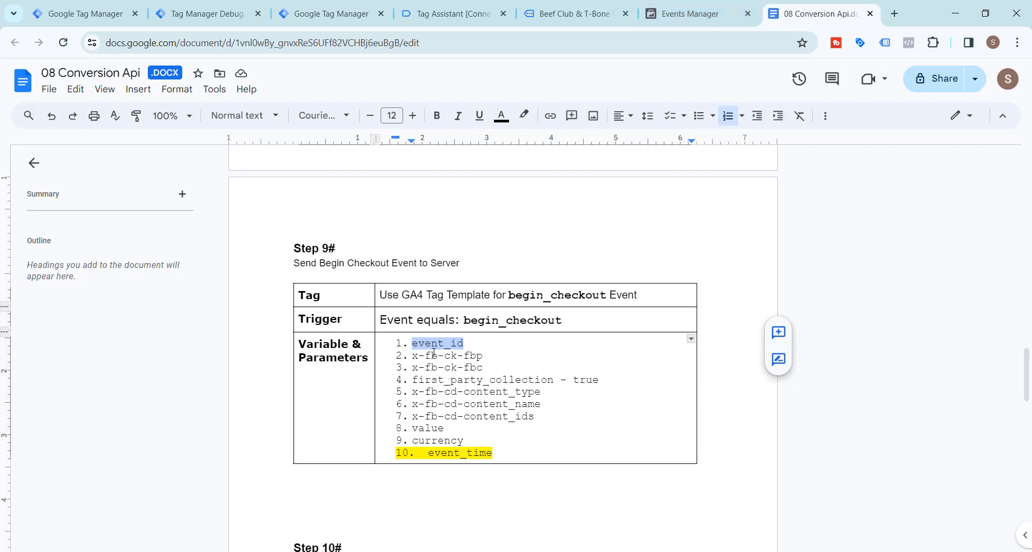
pyautogui.moveTo(414, 392); pyautogui.dragTo(565, 396)
pyautogui.hotkey('ctrl', 'c')
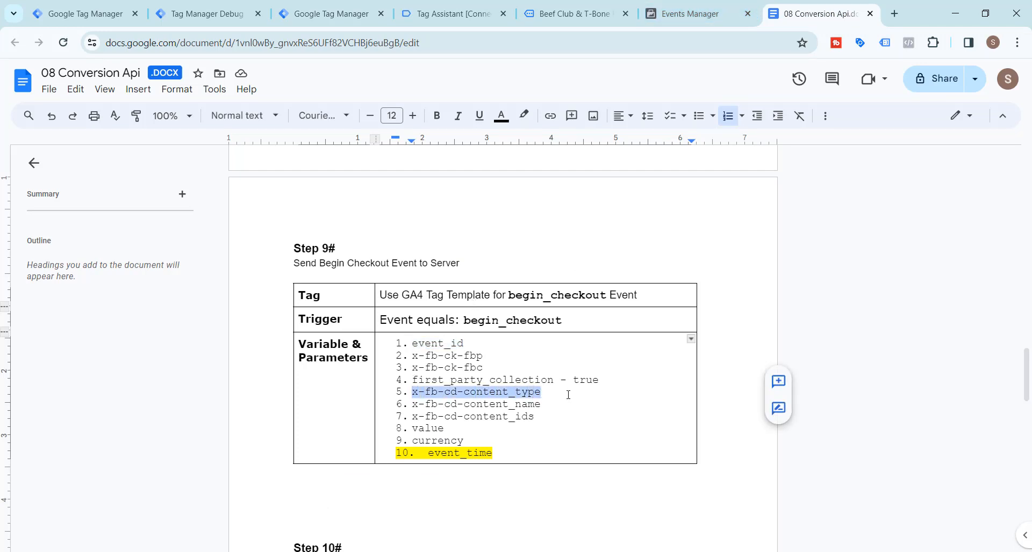
pyautogui.click(329, 14)
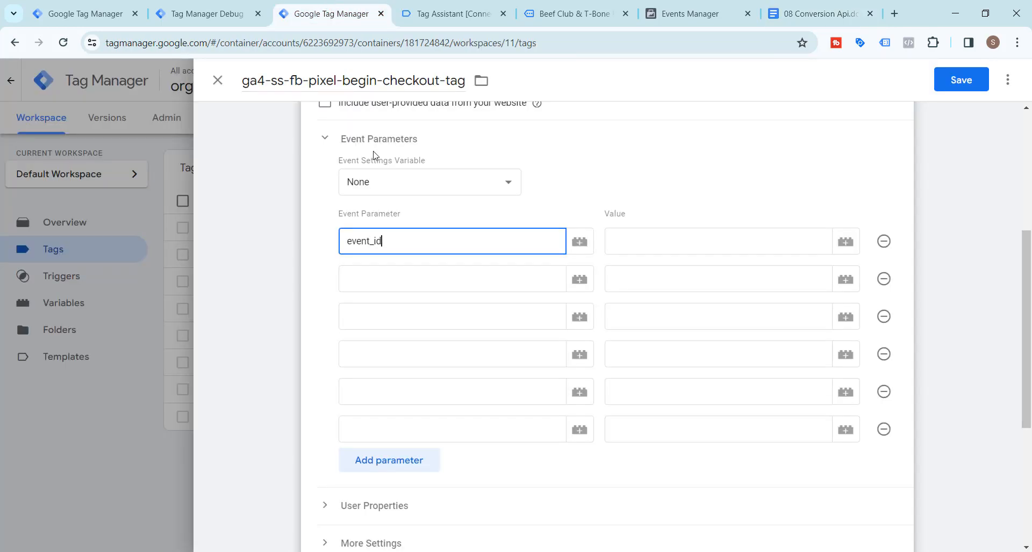
pyautogui.click(402, 283)
pyautogui.hotkey('ctrl', 'v')
# Name the third event parameter x-fb-cd-content_name, copied from the document's Step 9 list
pyautogui.click(804, 11)
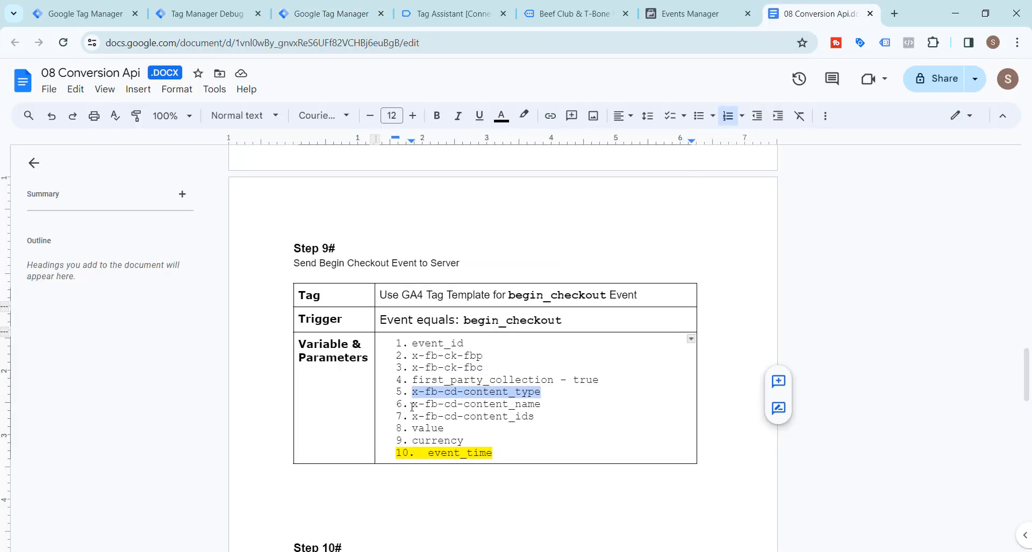
pyautogui.moveTo(412, 407); pyautogui.dragTo(541, 403)
pyautogui.hotkey('ctrl', 'c')
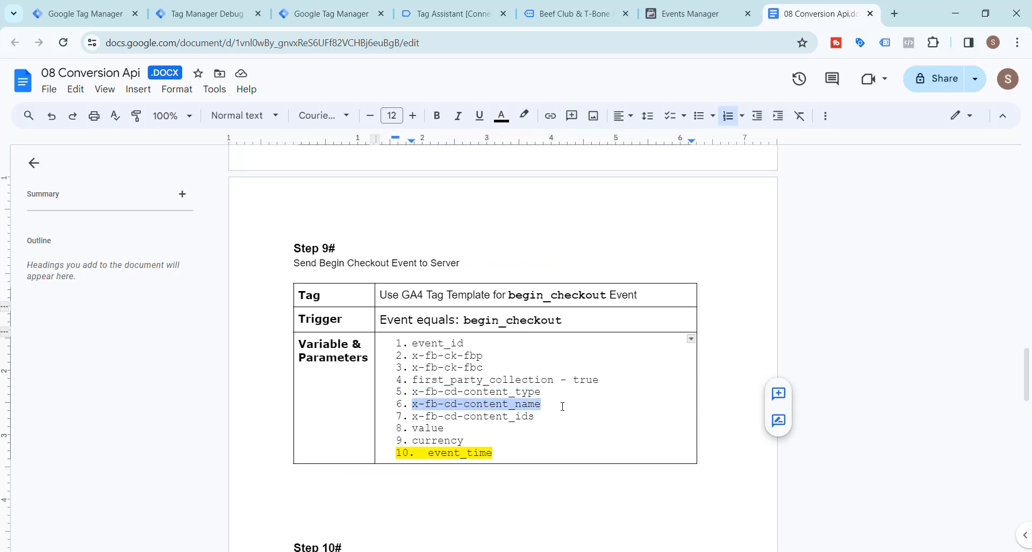
pyautogui.click(329, 13)
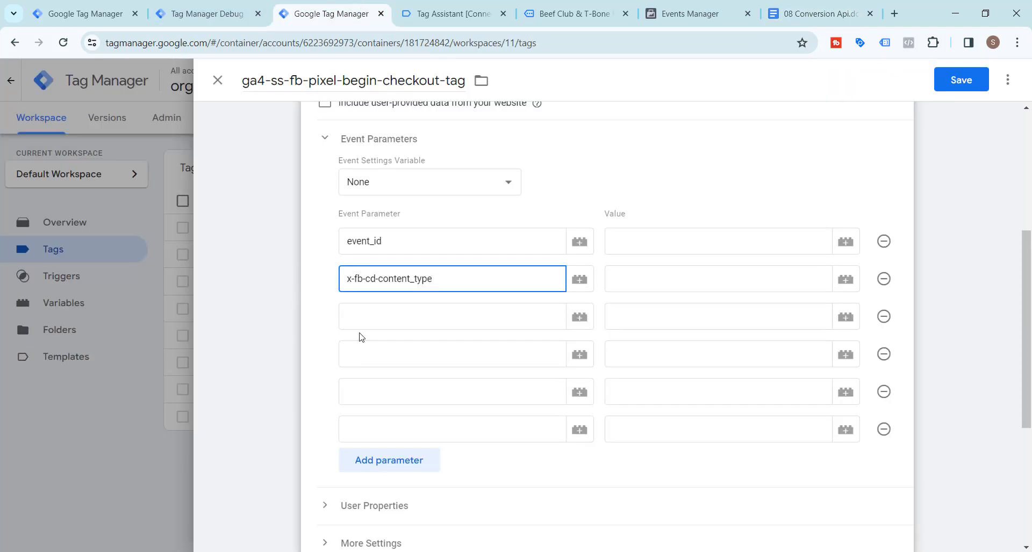
pyautogui.click(360, 317)
pyautogui.hotkey('ctrl', 'v')
# Name the fourth event parameter x-fb-cd-content_ids, copied from the document's Step 9 list
pyautogui.click(805, 13)
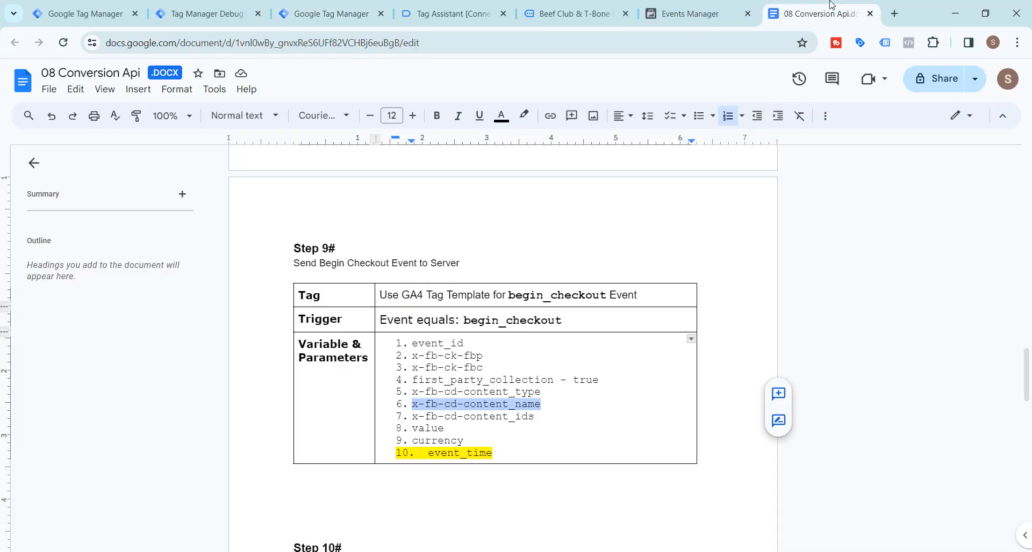
pyautogui.moveTo(412, 417); pyautogui.dragTo(536, 417)
pyautogui.hotkey('ctrl', 'c')
pyautogui.click(329, 13)
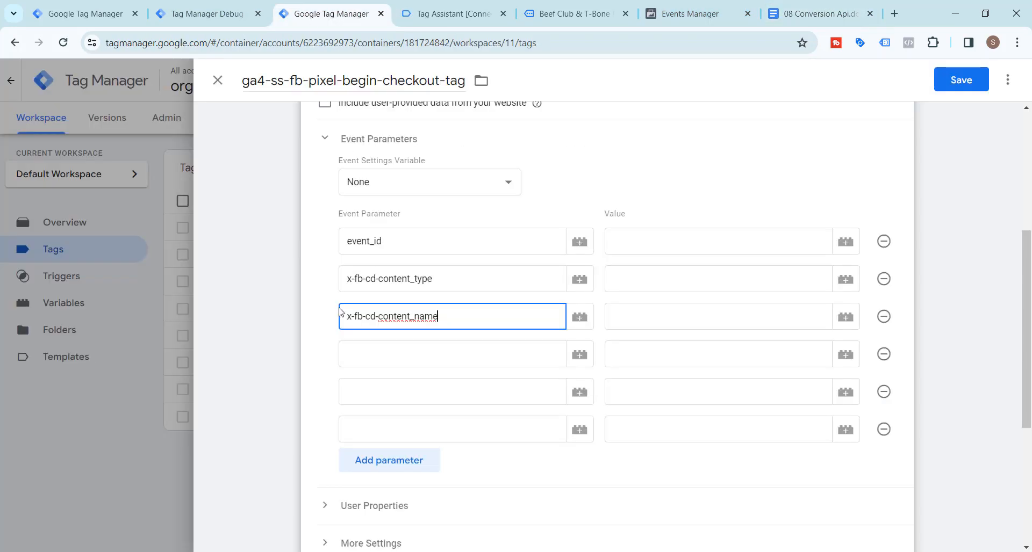
pyautogui.click(354, 354)
pyautogui.hotkey('ctrl', 'v')
# Name the fifth event parameter value, copied from the document's Step 9 list
pyautogui.click(796, 12)
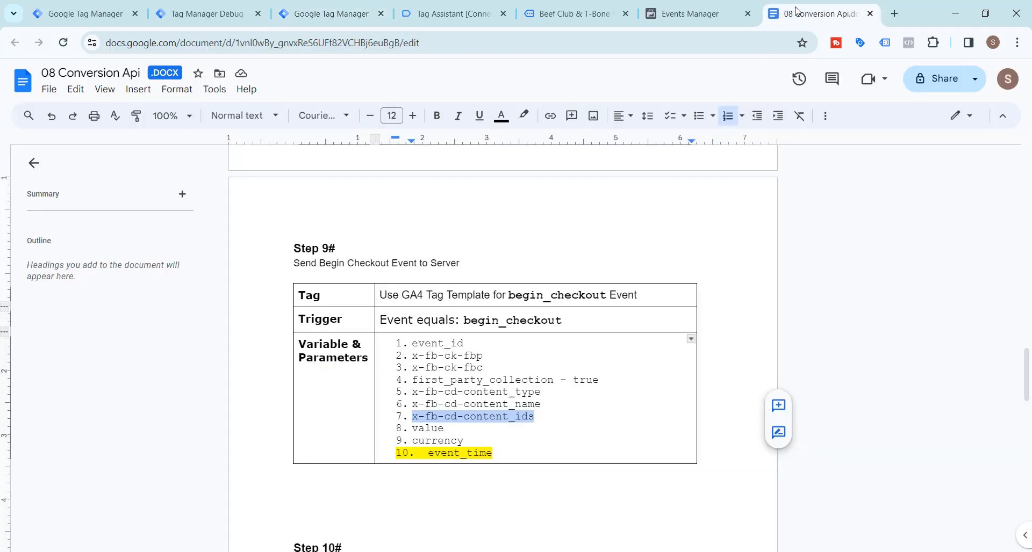
pyautogui.doubleClick(429, 427)
pyautogui.hotkey('ctrl', 'c')
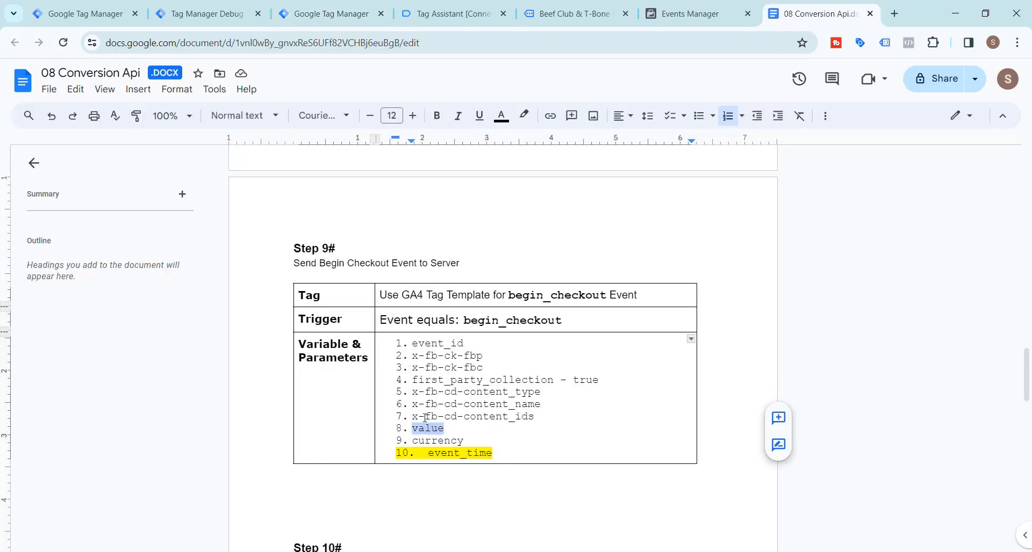
pyautogui.click(328, 14)
pyautogui.click(398, 393)
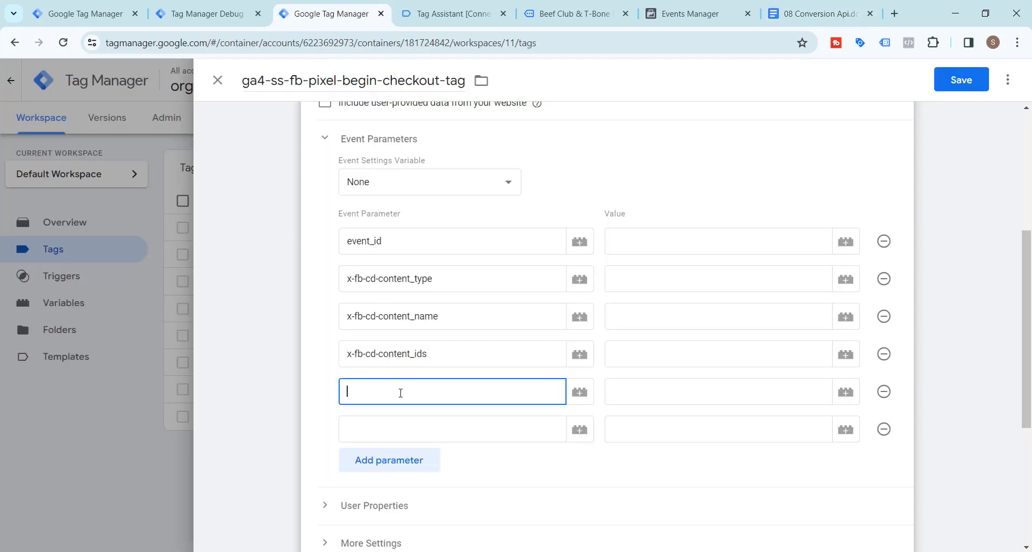
pyautogui.hotkey('ctrl', 'v')
# Name the sixth event parameter currency, copied from the document's Step 9 list
pyautogui.click(793, 7)
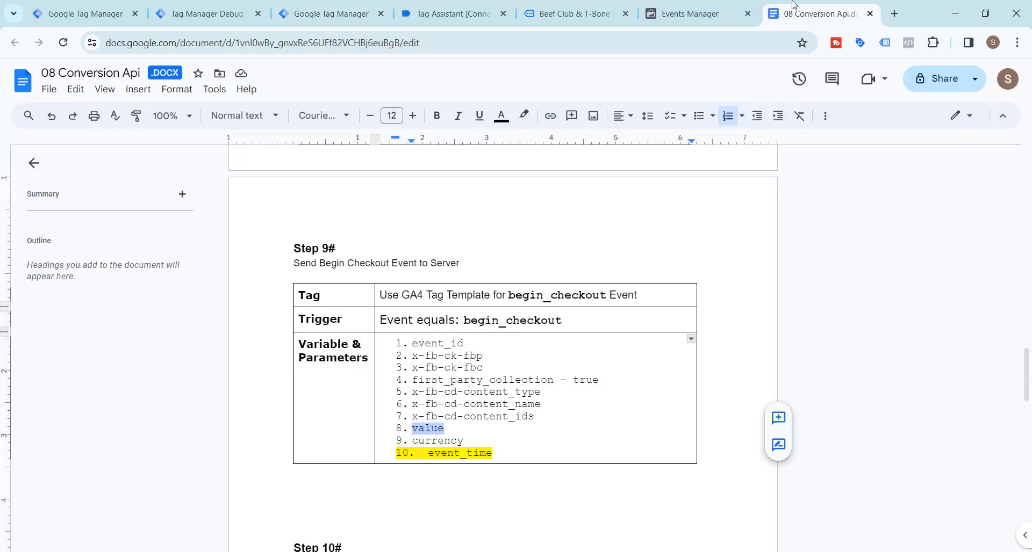
pyautogui.doubleClick(424, 441)
pyautogui.hotkey('ctrl', 'c')
pyautogui.click(307, 10)
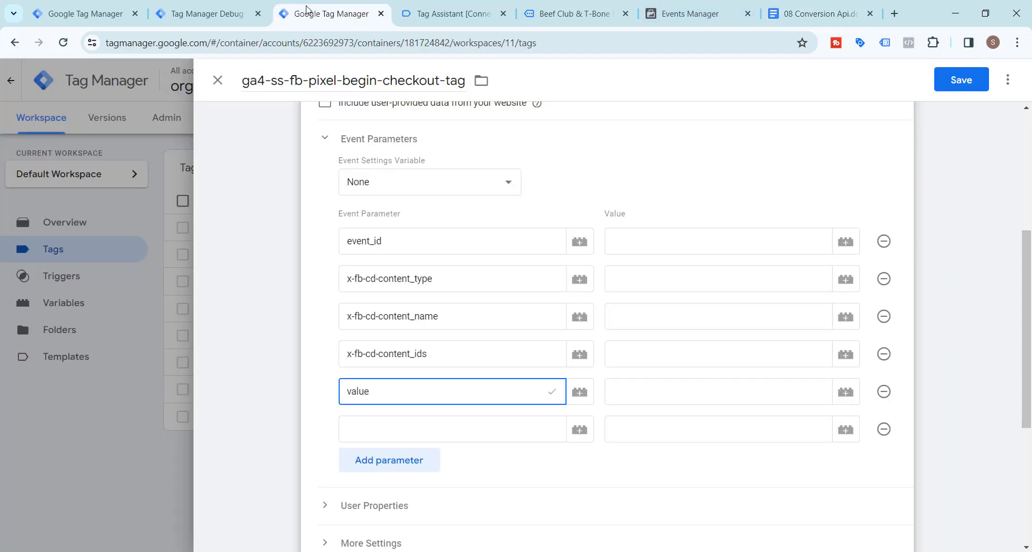
pyautogui.click(425, 432)
pyautogui.hotkey('ctrl', 'v')
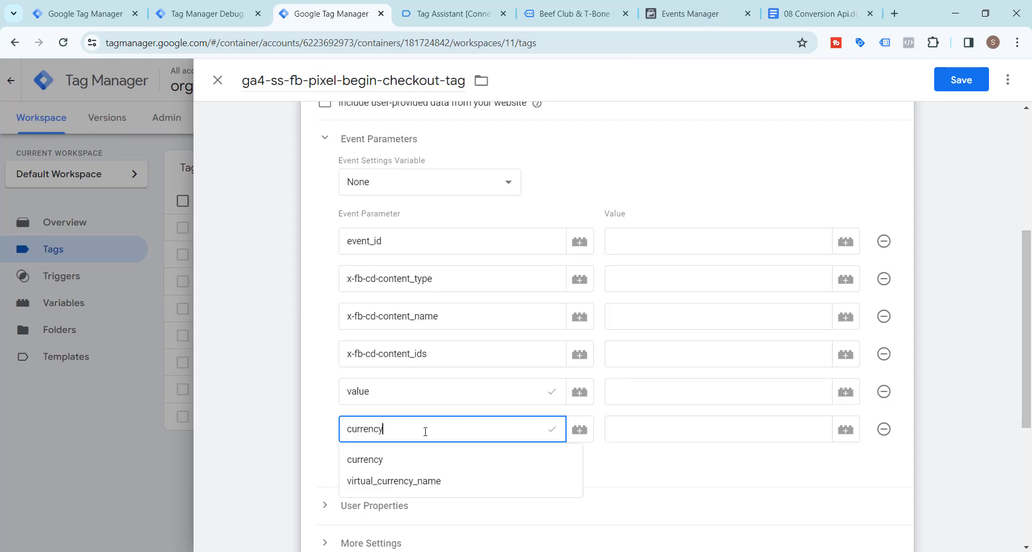
pyautogui.click(318, 405)
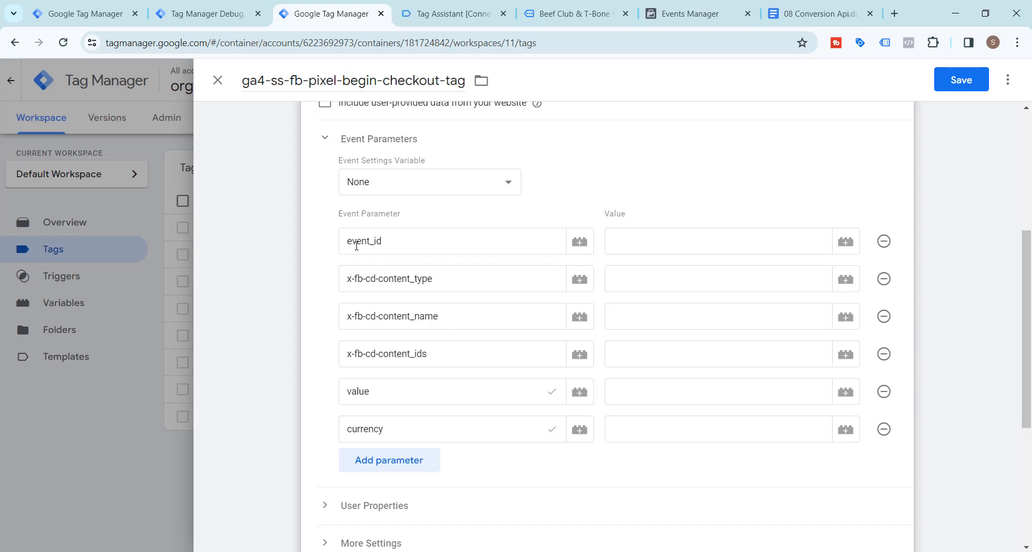
pyautogui.click(572, 14)
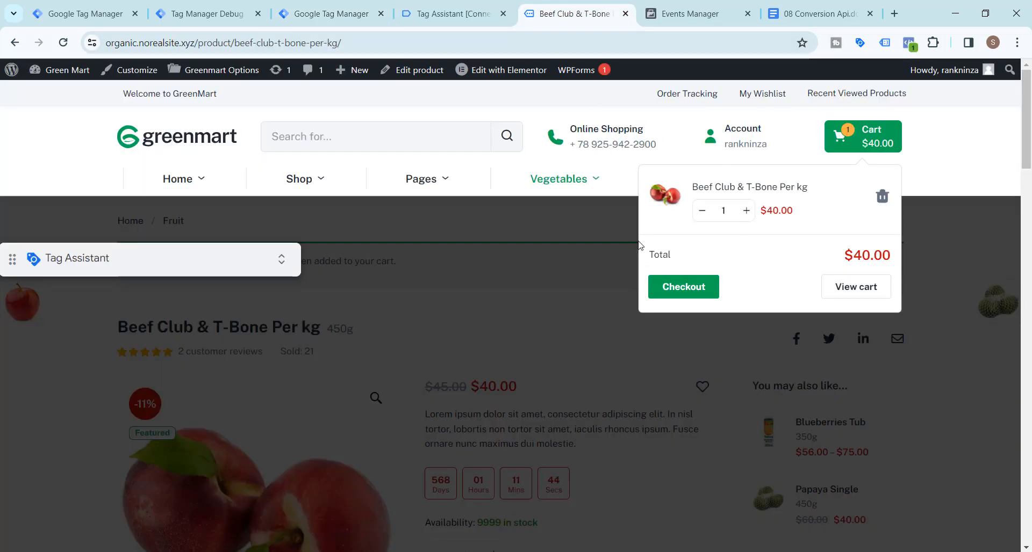
pyautogui.click(660, 6)
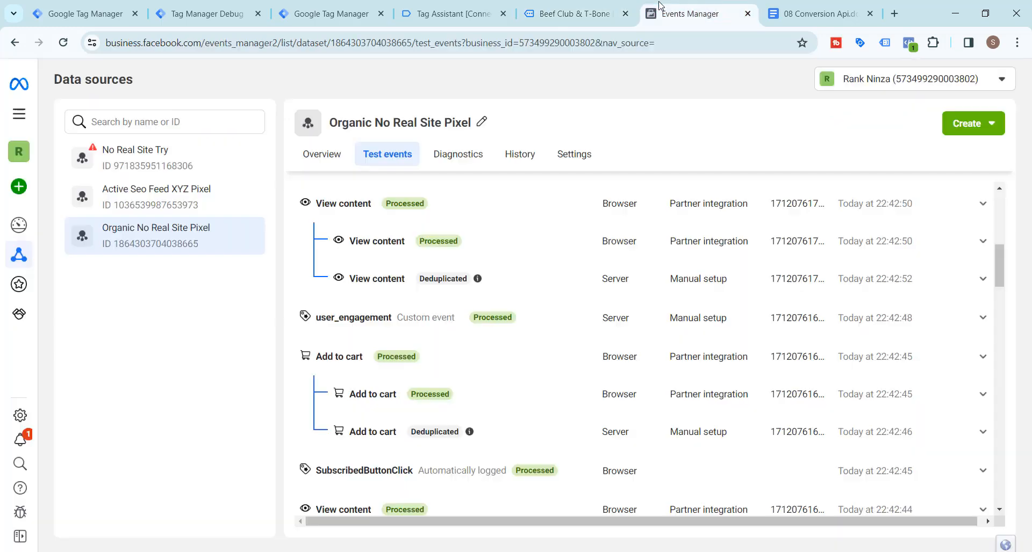
pyautogui.click(338, 6)
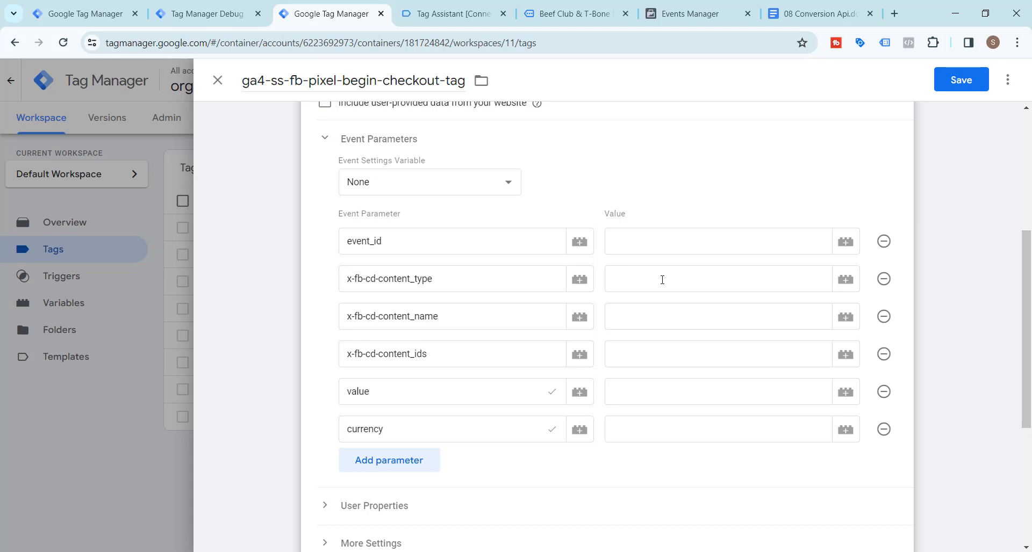
# Set the value of event_id to {{fb-event-id}} and the value of x-fb-cd-content_type to product
pyautogui.click(642, 236)
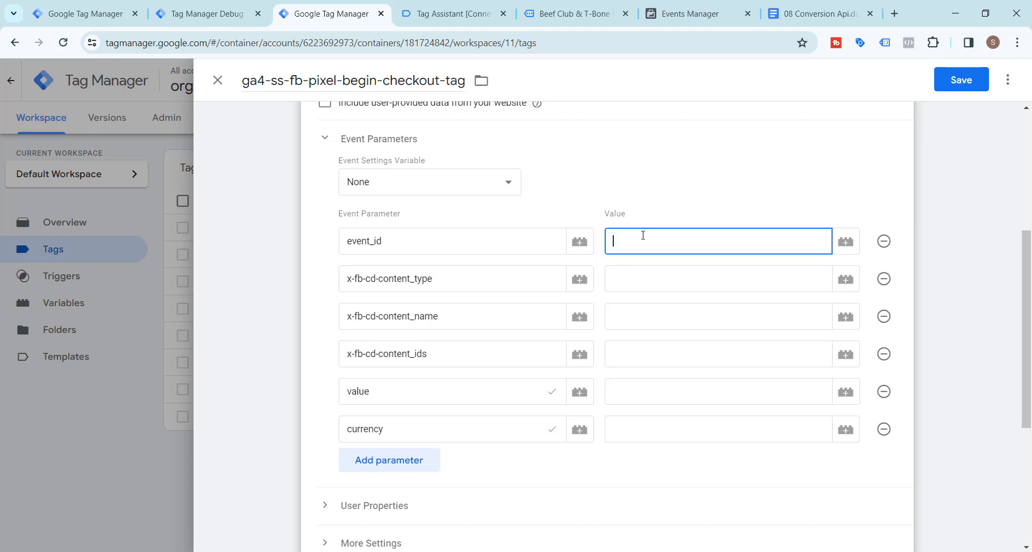
pyautogui.write('{{')
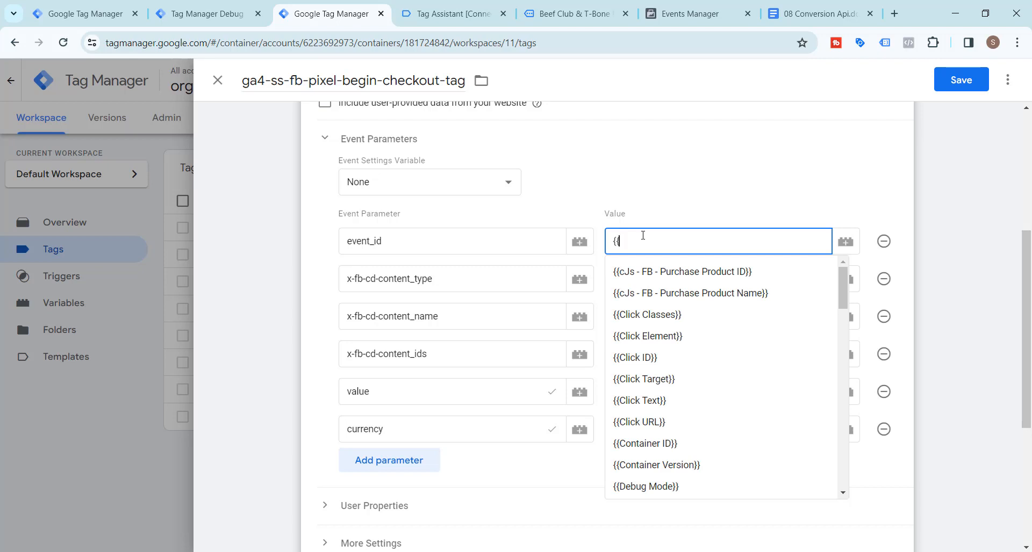
pyautogui.write('fb')
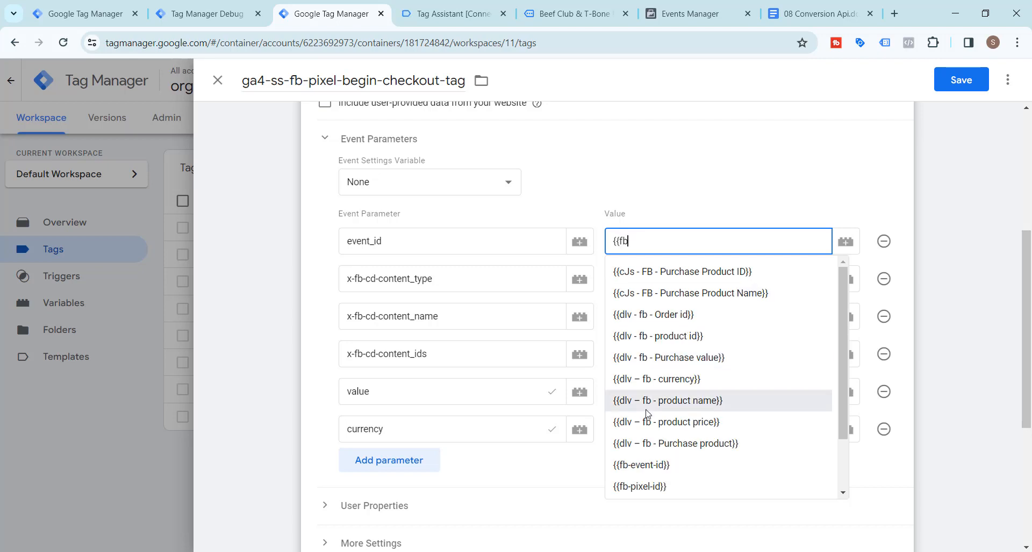
pyautogui.click(647, 465)
pyautogui.click(654, 274)
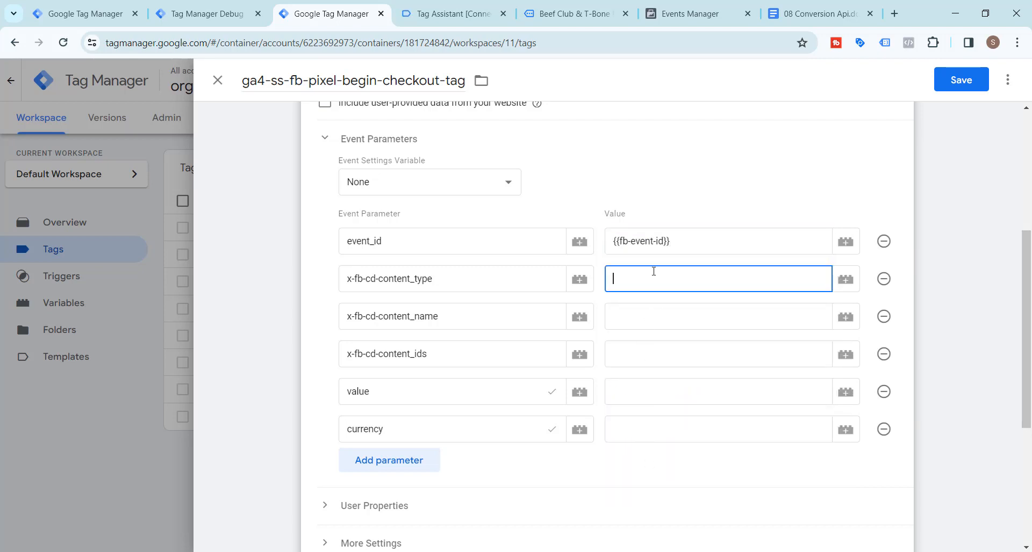
pyautogui.write('product')
# Set x-fb-cd-content_name to {{cJs - FB - Purchase Product Name}} and x-fb-cd-content_ids to {{cJs - FB - Purchase Product ID}}
pyautogui.click(639, 322)
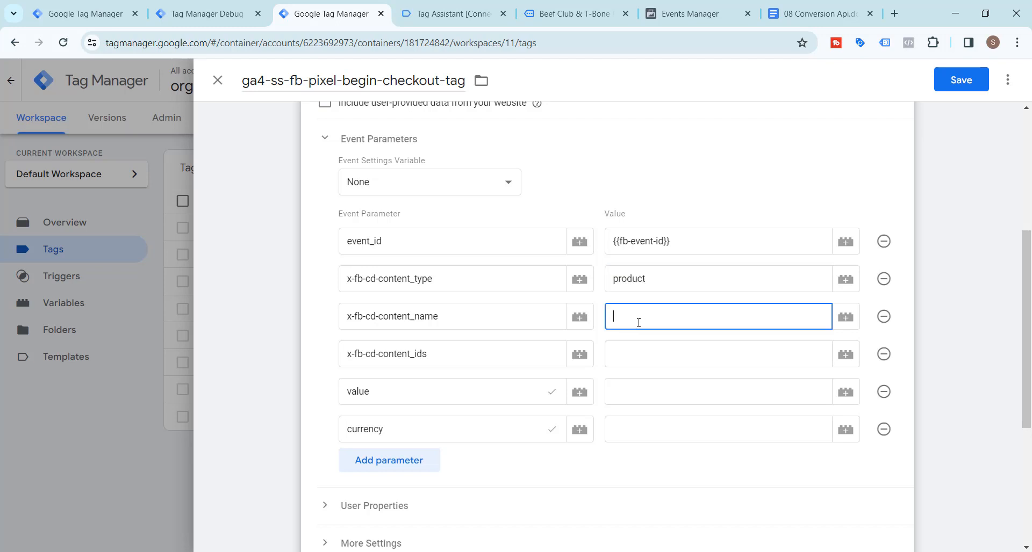
pyautogui.write('{{cj')
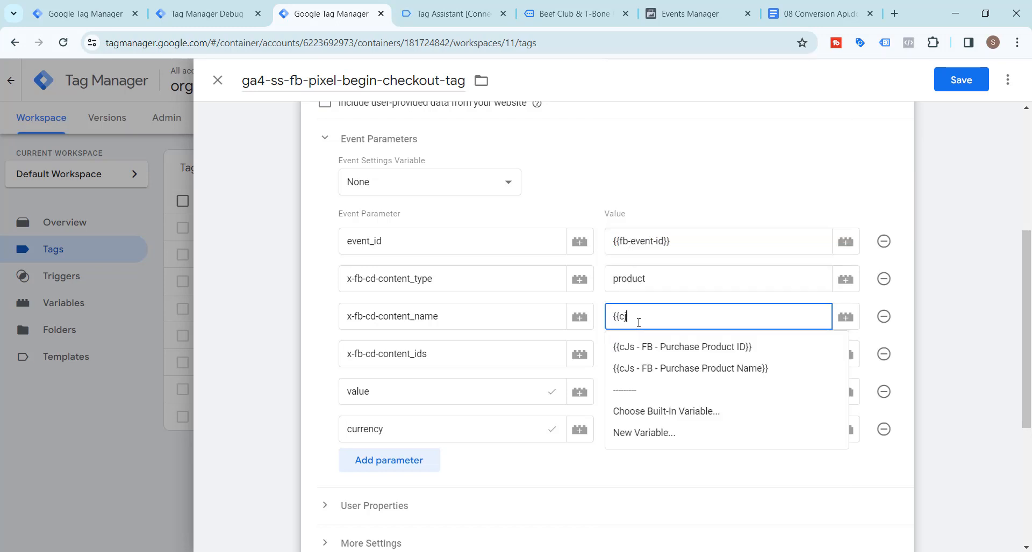
pyautogui.click(660, 369)
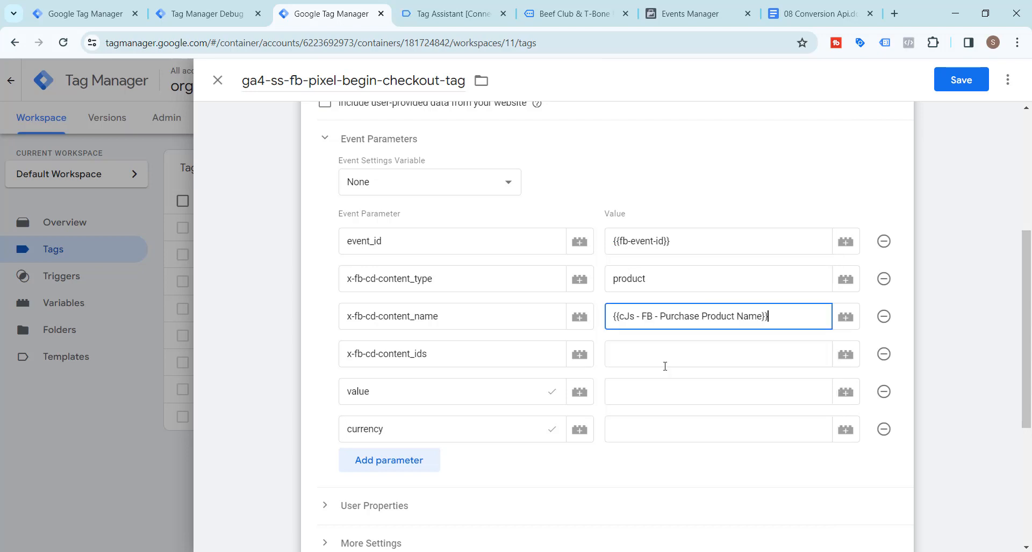
pyautogui.click(659, 354)
pyautogui.write('{{c')
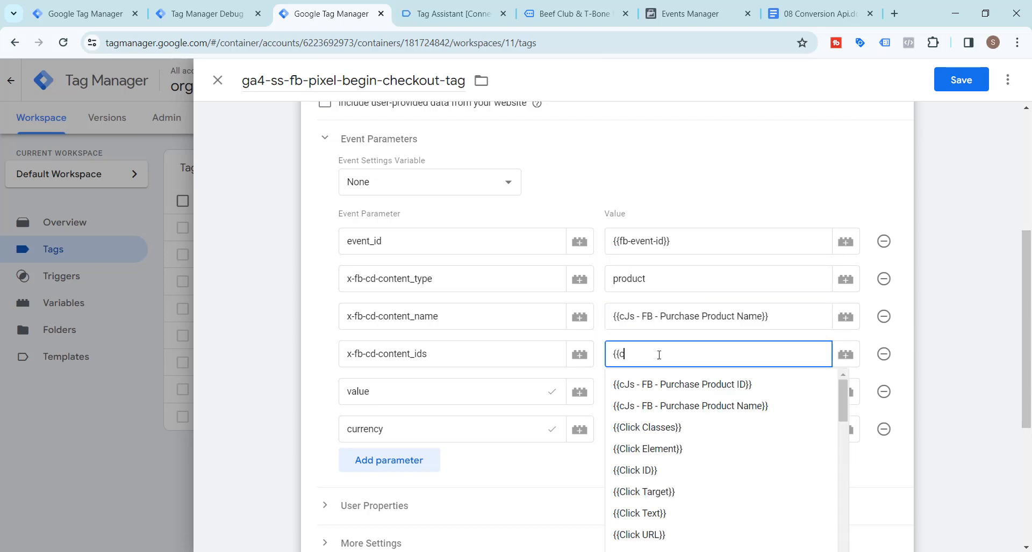
pyautogui.write('js')
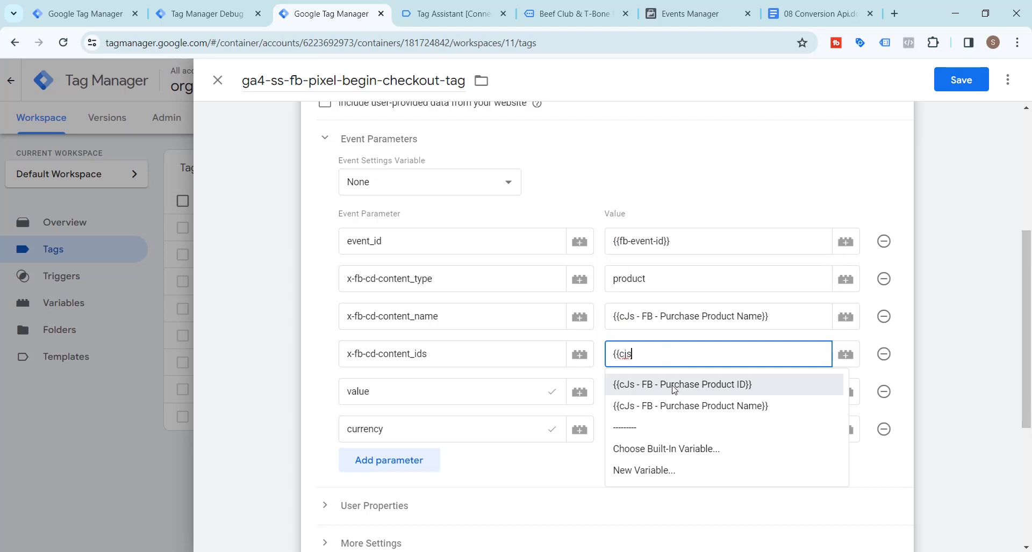
pyautogui.click(673, 384)
# Set the value parameter to {{dlv - fb - Purchase value}} and the currency parameter to {{dlv – fb - currency}}
pyautogui.click(653, 397)
pyautogui.write('{')
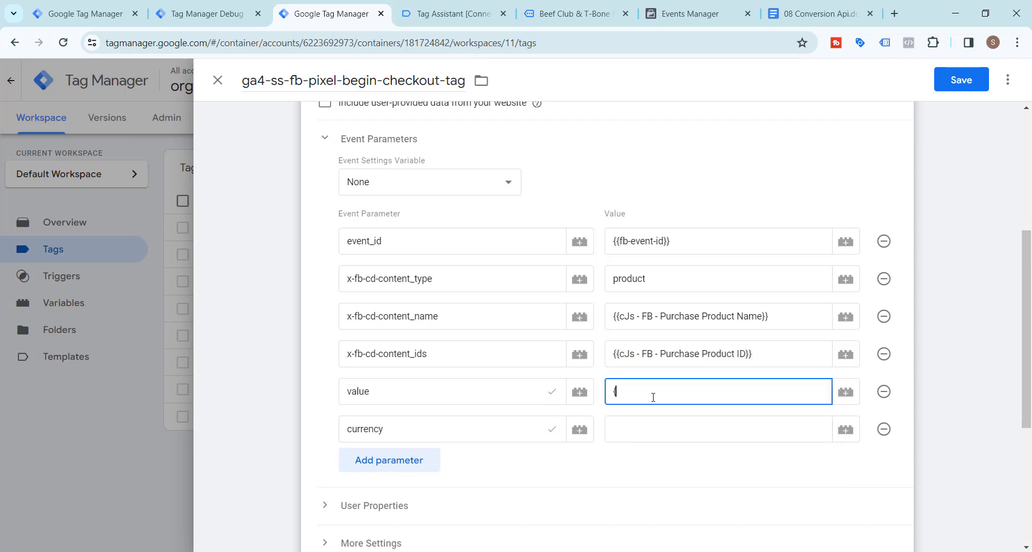
pyautogui.write('{dlv')
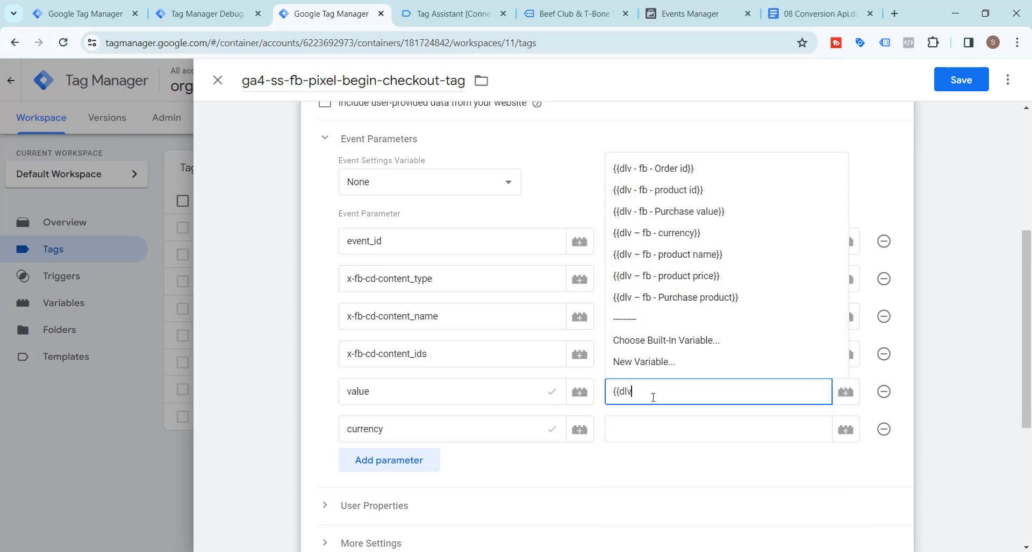
pyautogui.click(693, 214)
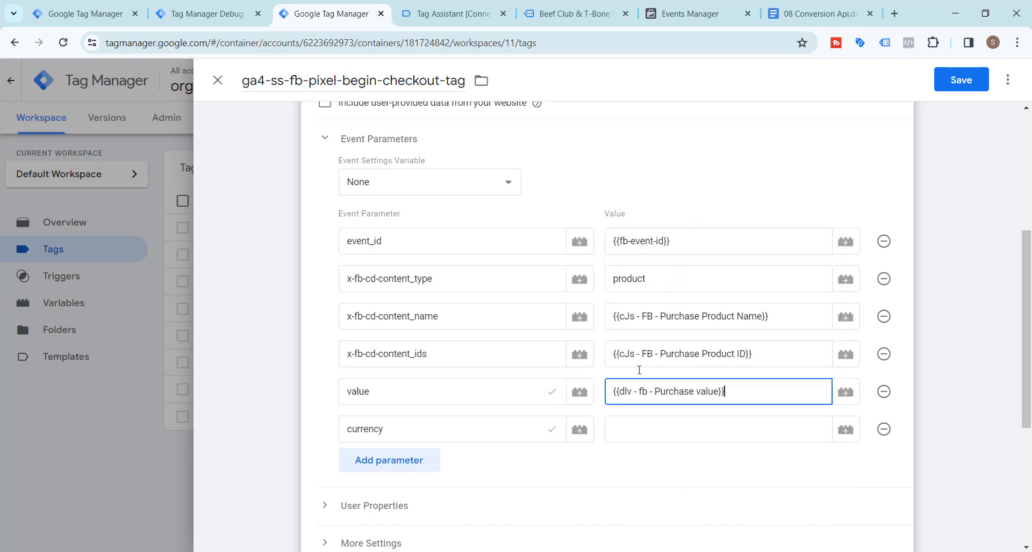
pyautogui.click(623, 429)
pyautogui.write('{{')
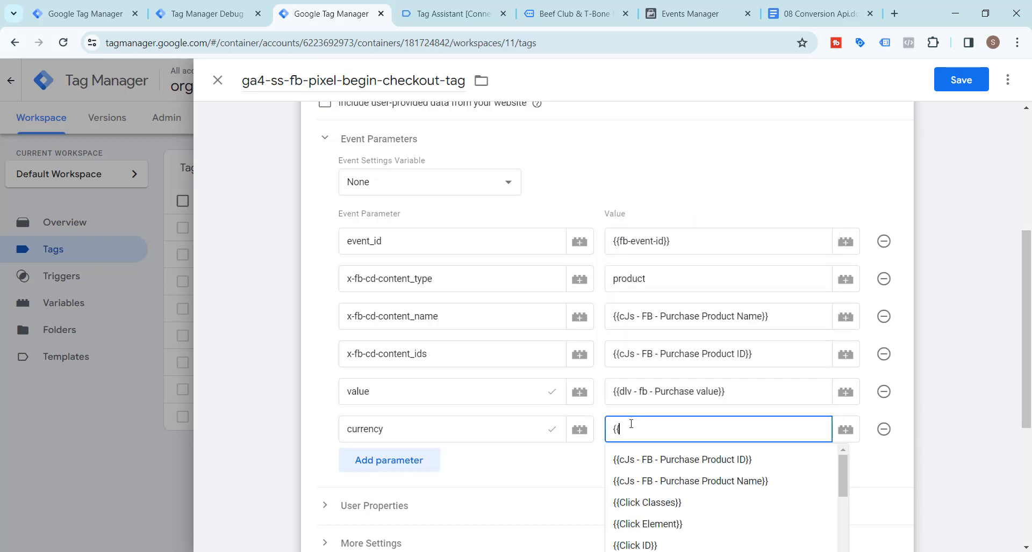
pyautogui.write('dlv')
pyautogui.click(657, 271)
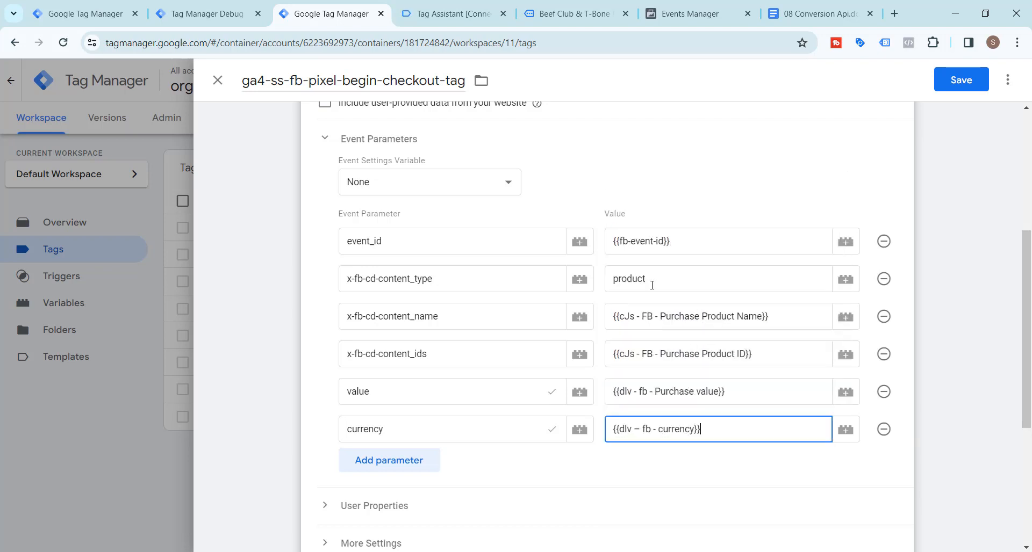
# Assign Begin Checkout Trigger as the tag's firing trigger and save the tag
pyautogui.scroll(-3, 536, 449)
pyautogui.click(605, 495)
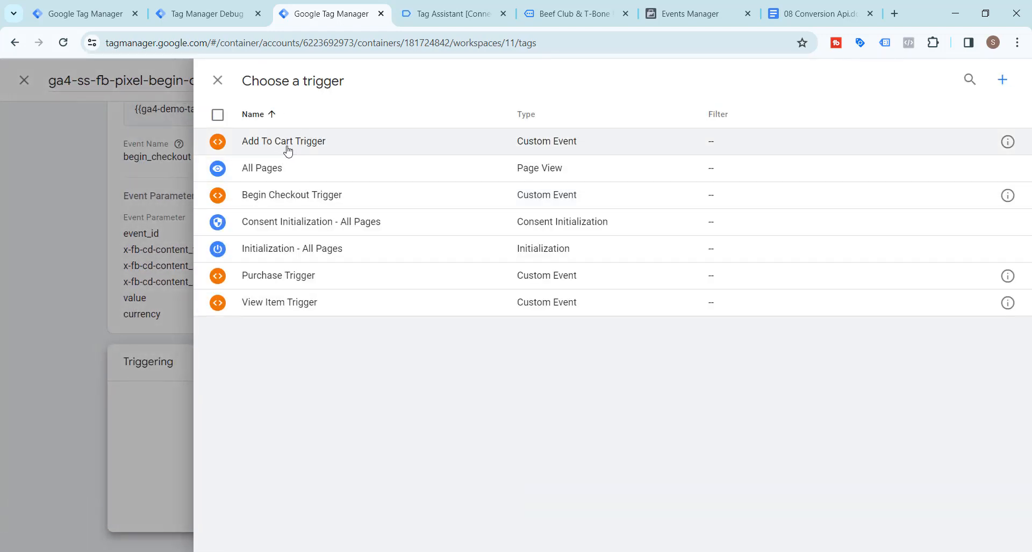
pyautogui.click(297, 201)
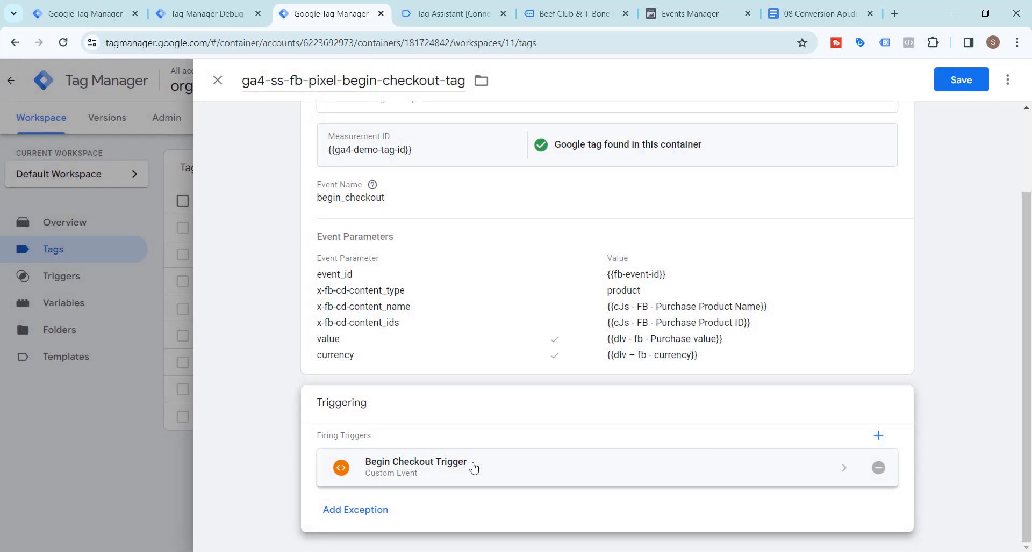
pyautogui.scroll(2, 473, 422)
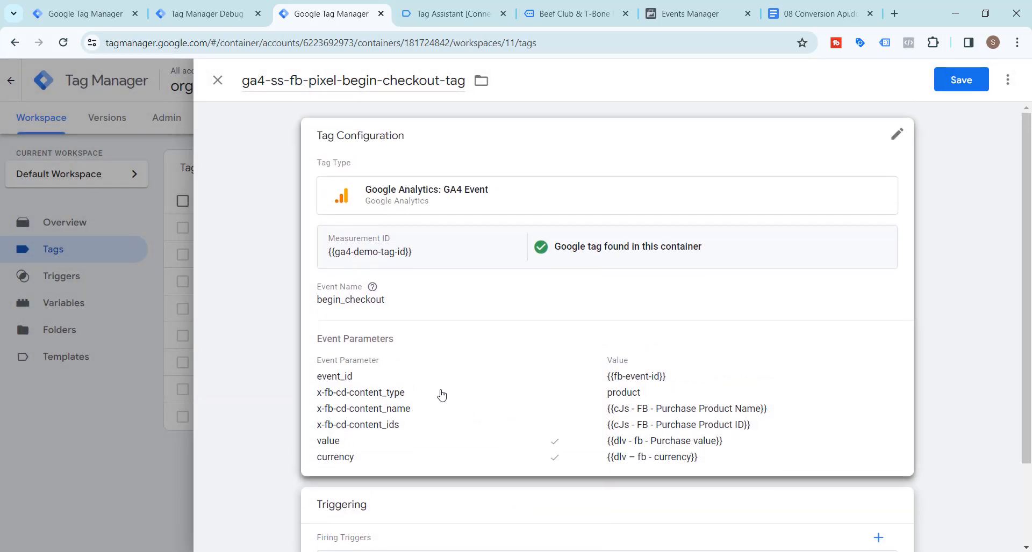
pyautogui.click(960, 84)
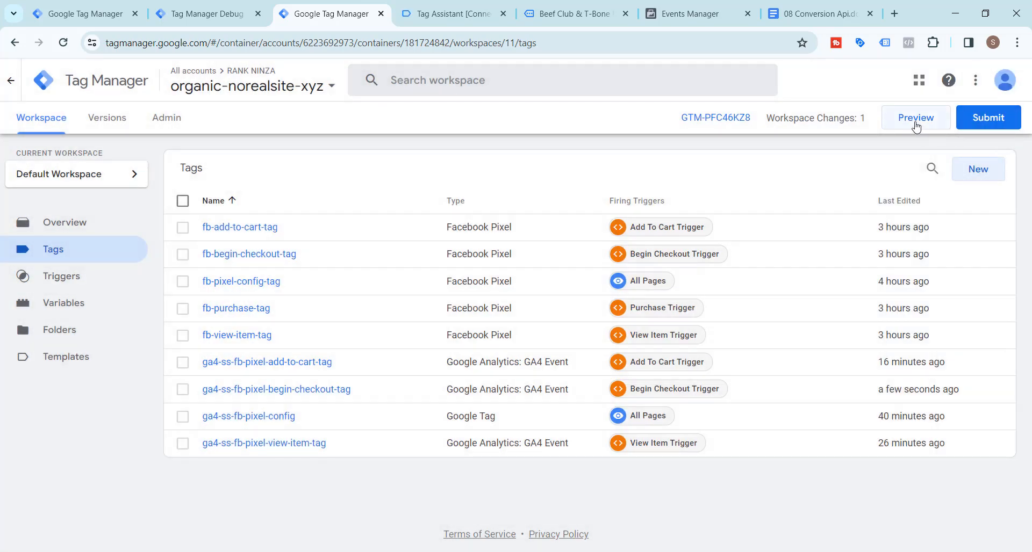
# Submit and publish the workspace changes as a new container version without a version name or description
pyautogui.click(988, 117)
pyautogui.click(983, 80)
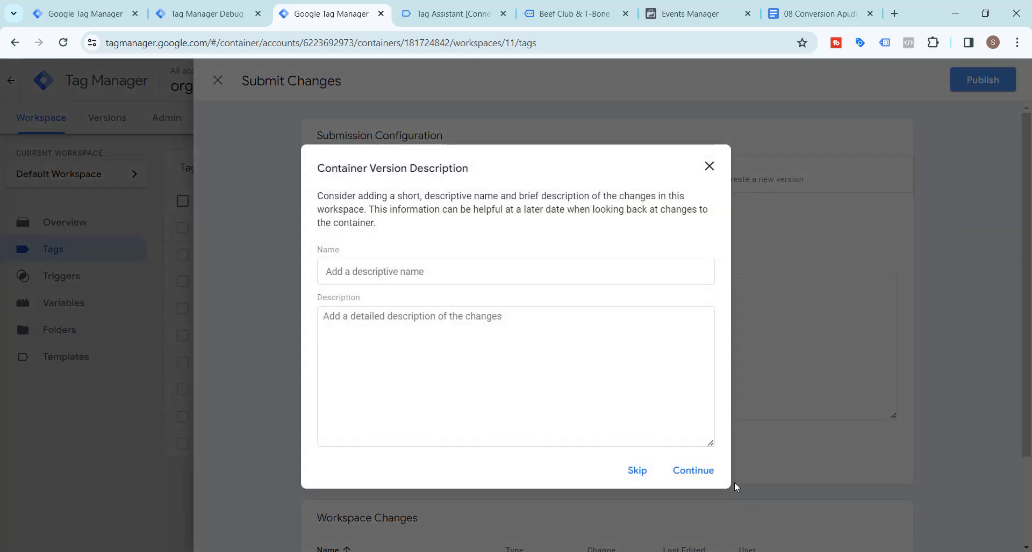
pyautogui.click(695, 471)
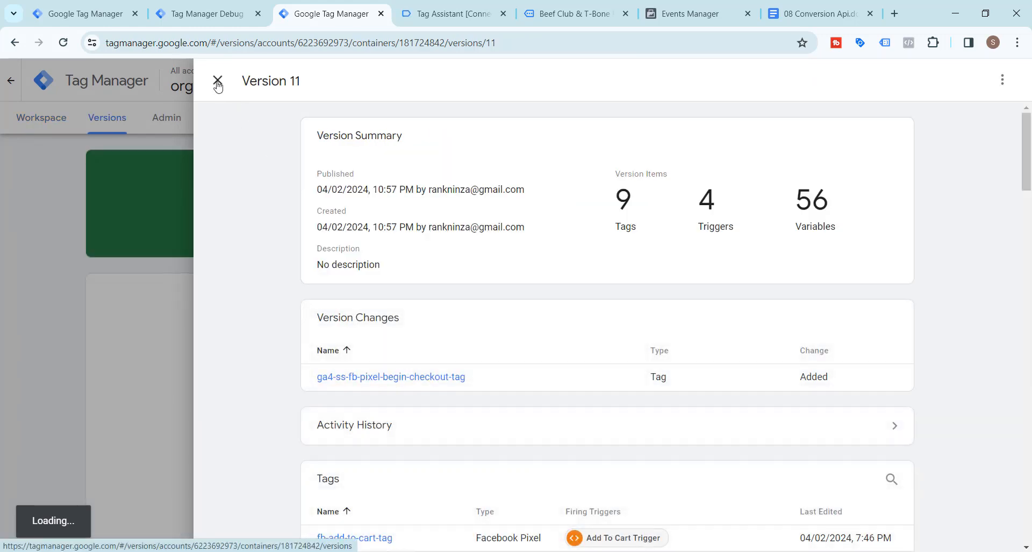
# Return to the container workspace from the version details and connect a Tag Assistant preview session to norealsite.xyz
pyautogui.click(218, 82)
pyautogui.click(25, 121)
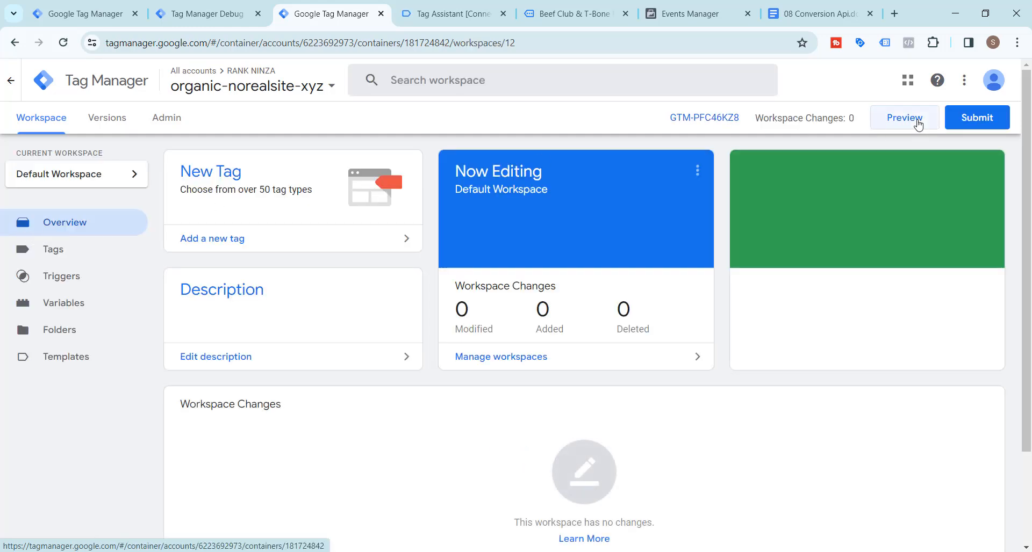
pyautogui.click(917, 121)
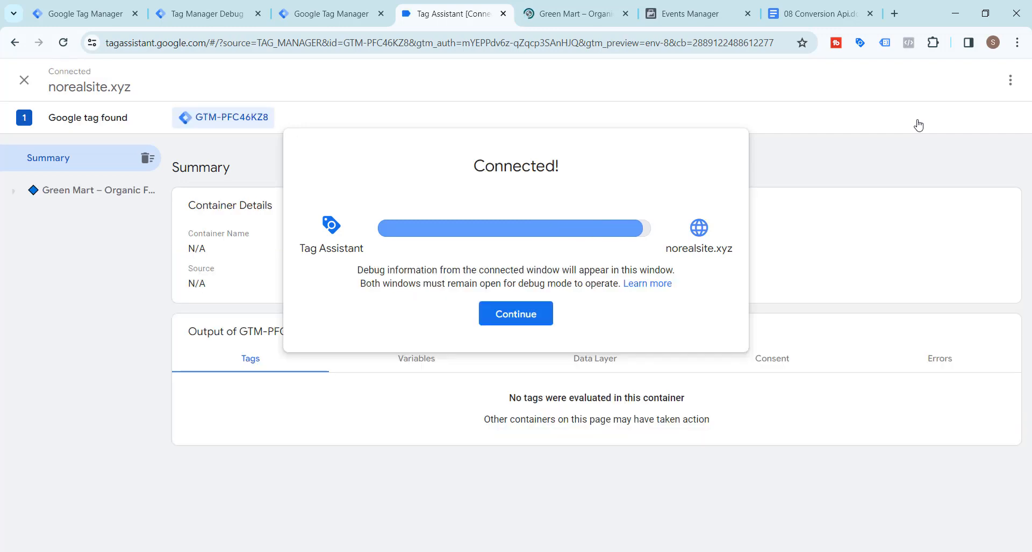
pyautogui.click(524, 319)
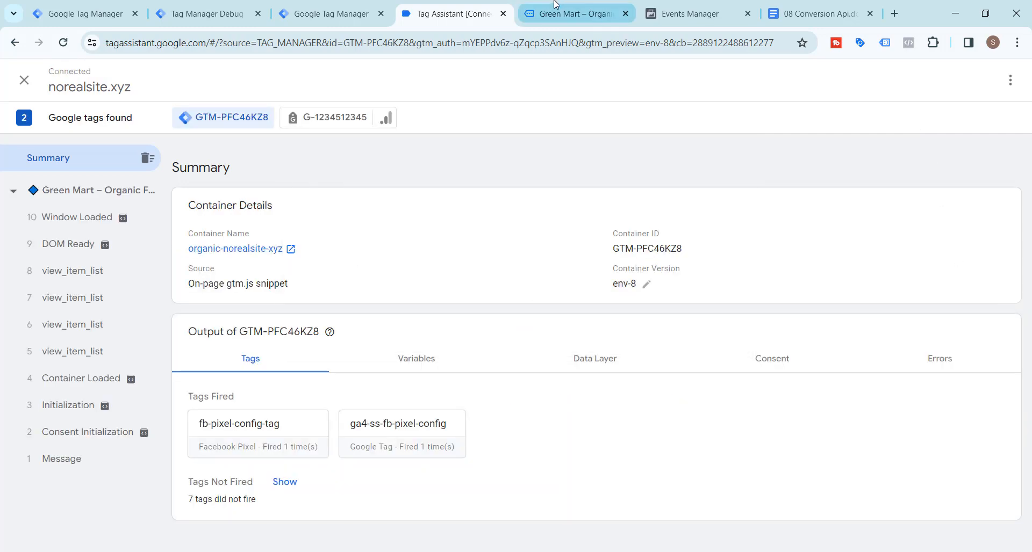
# Switch to the Green Mart store, add Orange Peel Zest to the cart and proceed to checkout
pyautogui.click(556, 7)
pyautogui.click(483, 6)
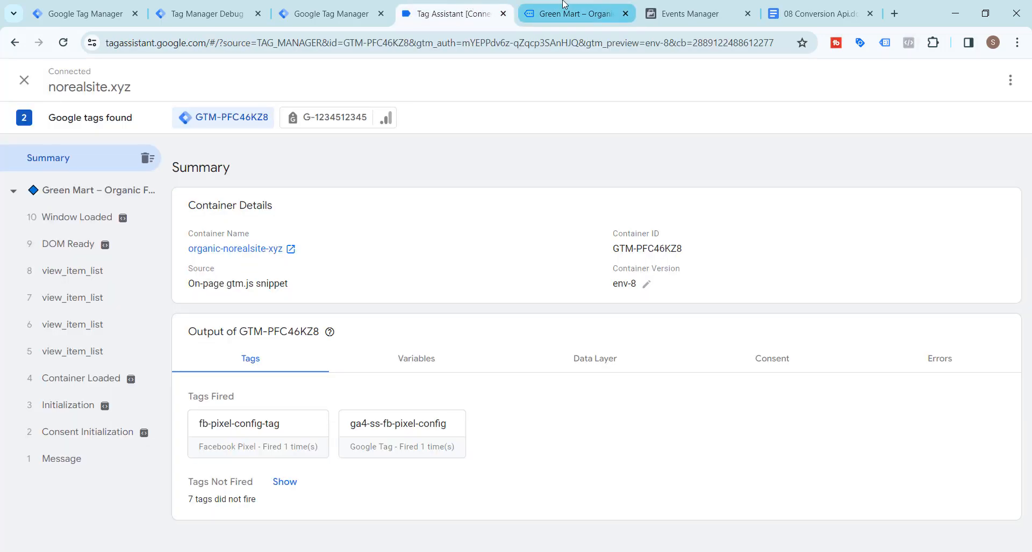
pyautogui.click(537, 7)
pyautogui.scroll(-10, 350, 330)
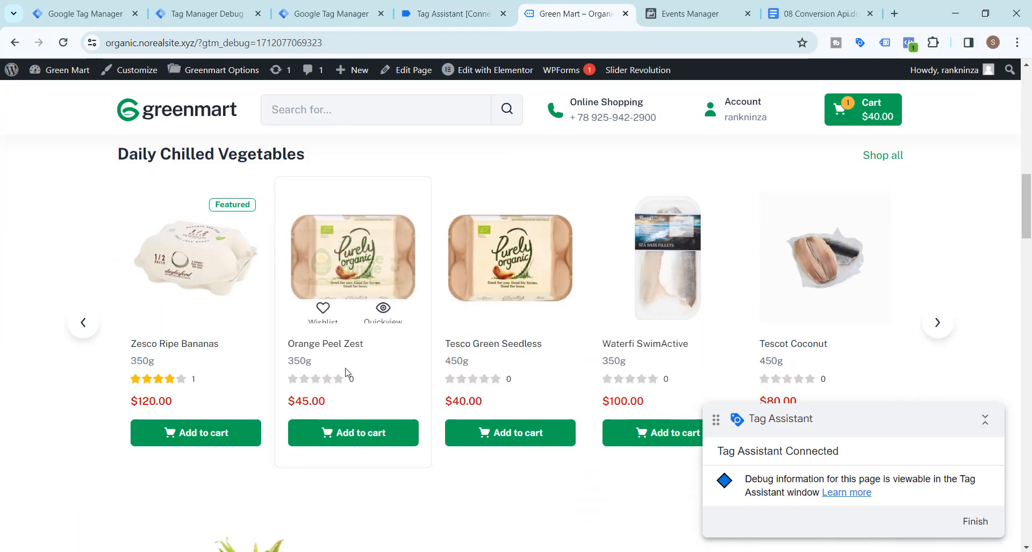
pyautogui.click(350, 434)
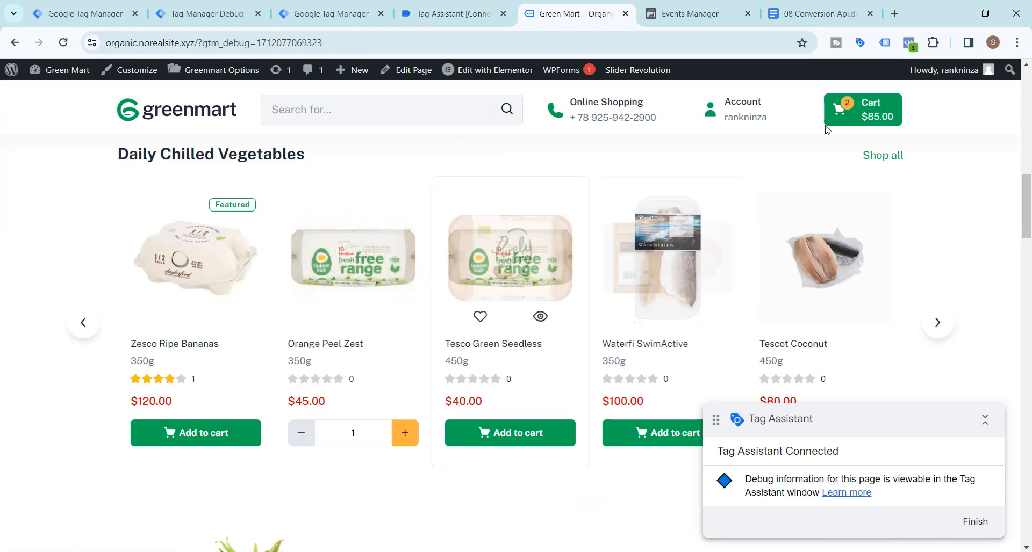
pyautogui.click(842, 109)
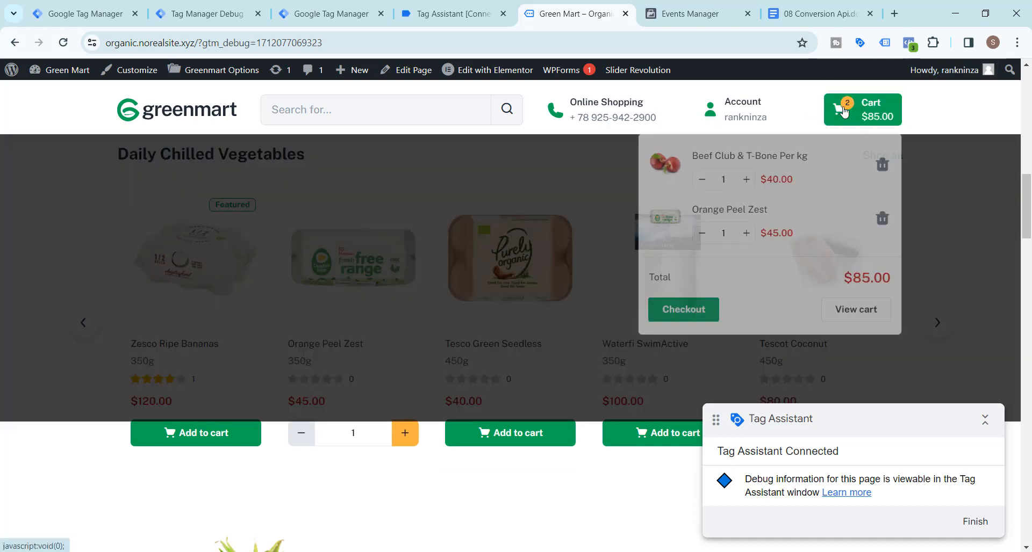
pyautogui.click(682, 315)
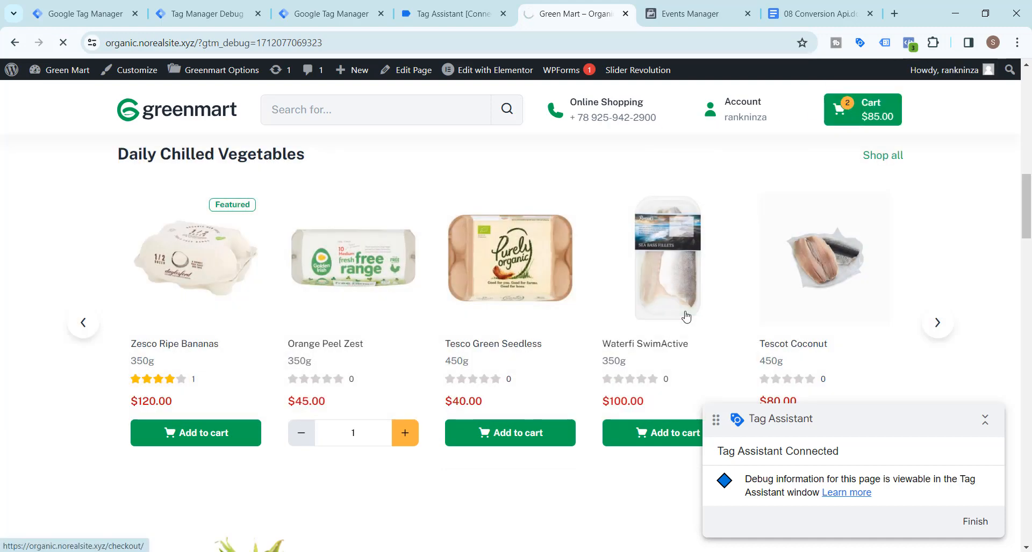
pyautogui.moveTo(713, 323)
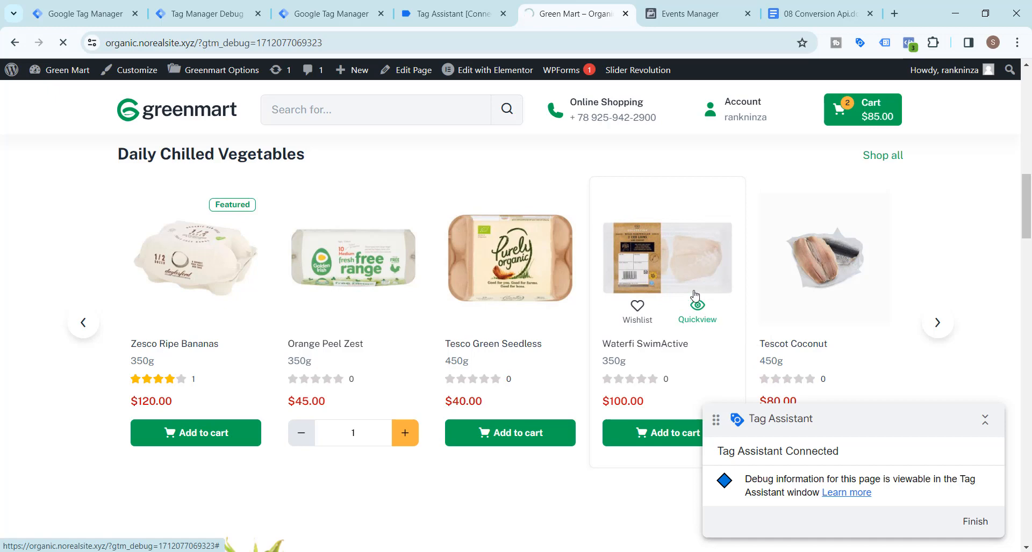
# Check the fired tags in Tag Assistant and the received Initiate checkout events in Events Manager's test events
pyautogui.click(445, 11)
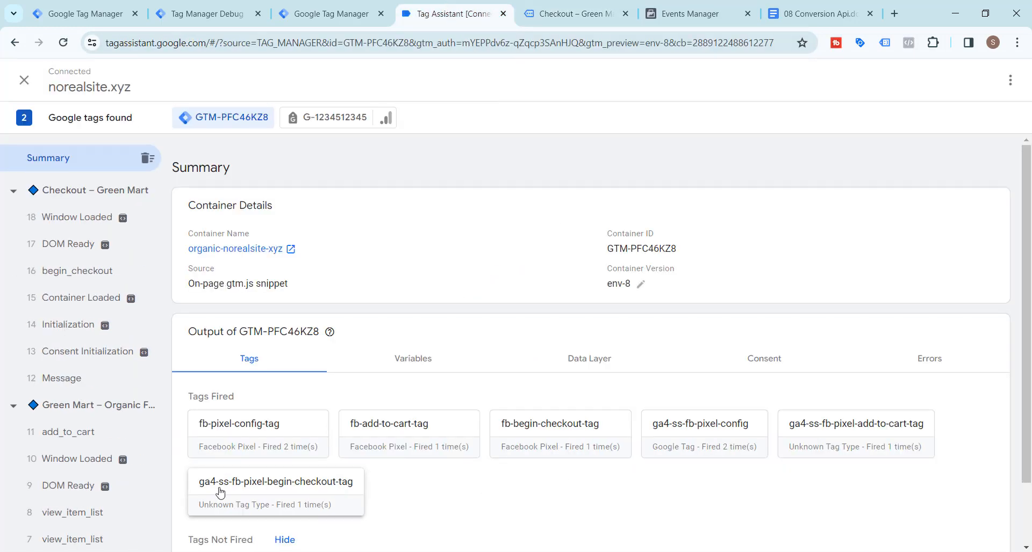
pyautogui.click(601, 5)
pyautogui.click(707, 7)
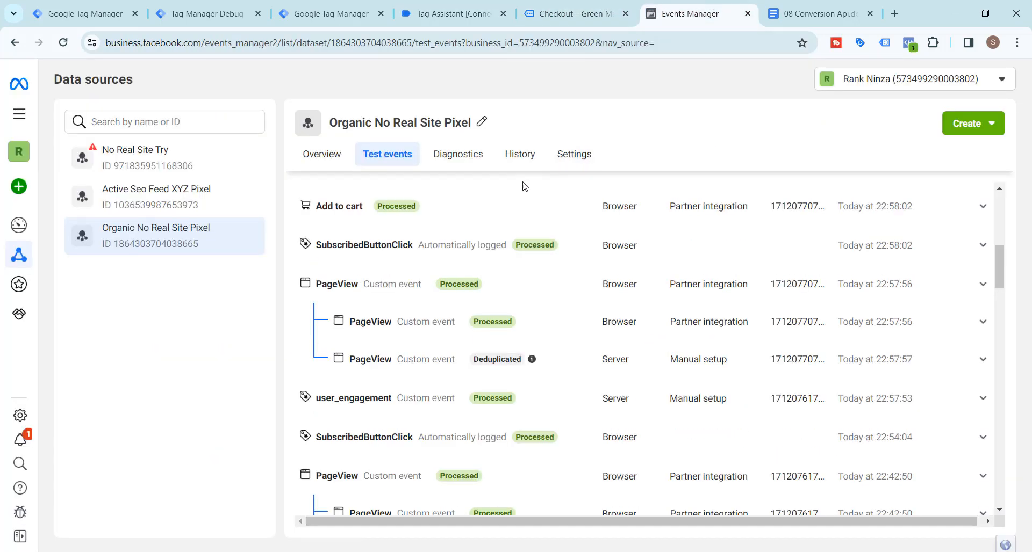
pyautogui.scroll(3, 484, 238)
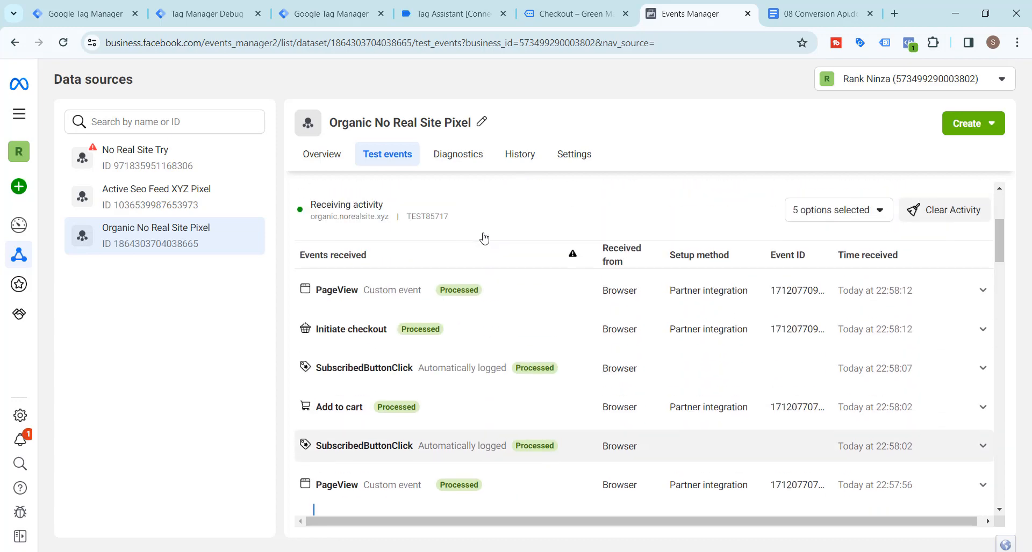
pyautogui.scroll(1, 484, 239)
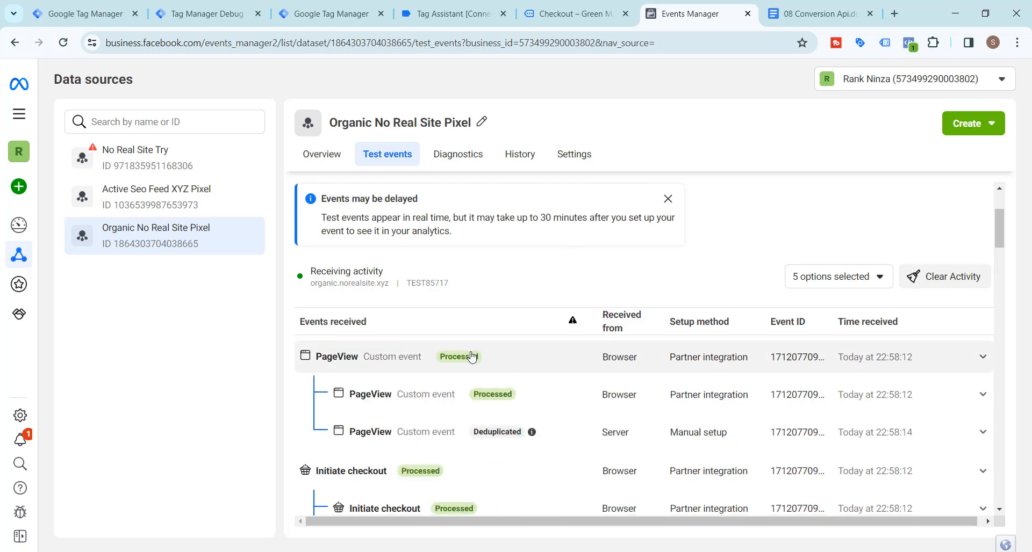
pyautogui.scroll(-3, 462, 376)
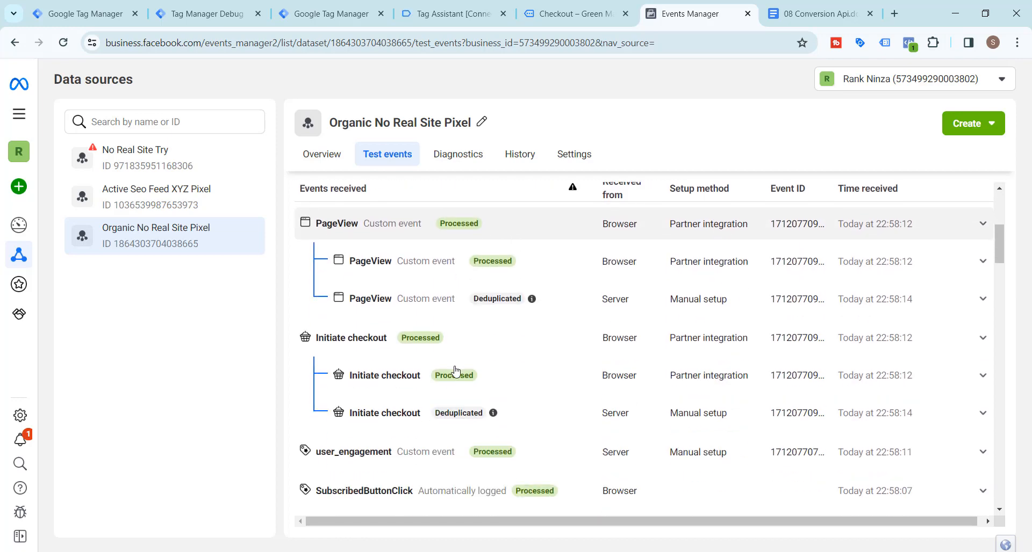
# Expand the server-side Initiate checkout event and show its full list of parameters
pyautogui.click(984, 414)
pyautogui.scroll(-3, 638, 341)
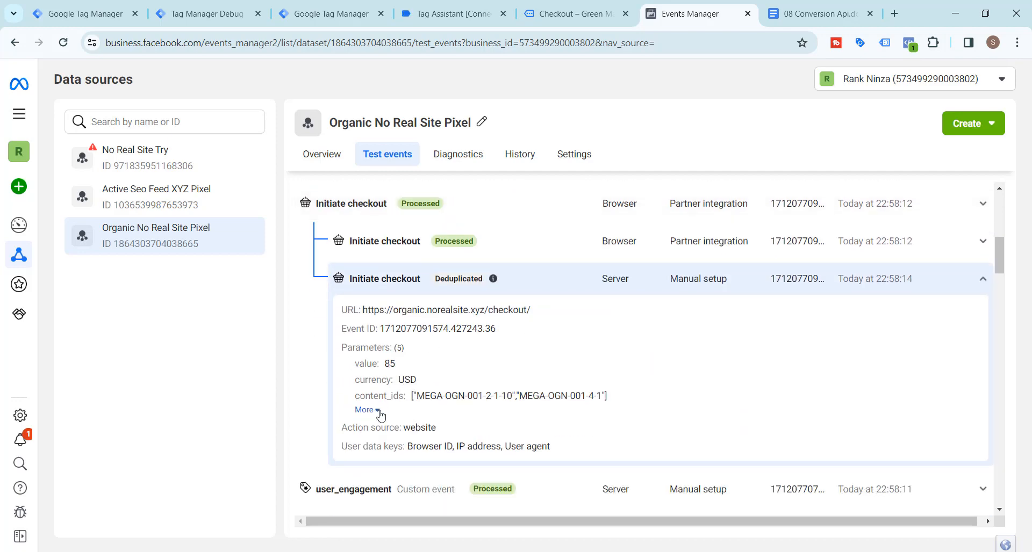
pyautogui.click(366, 410)
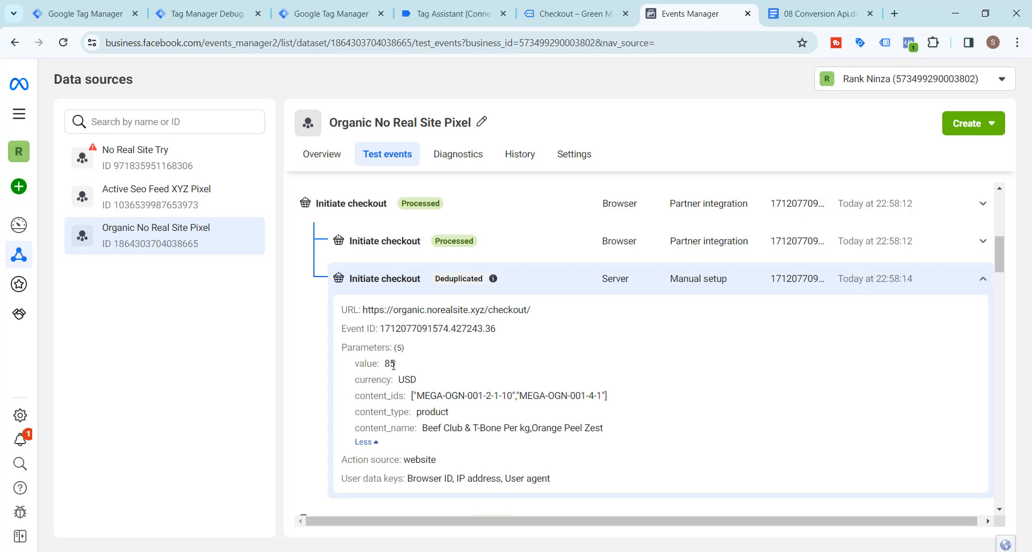
# Return to the Green Mart checkout page and review its contact, shipping, payment and order summary sections
pyautogui.click(437, 7)
pyautogui.click(565, 4)
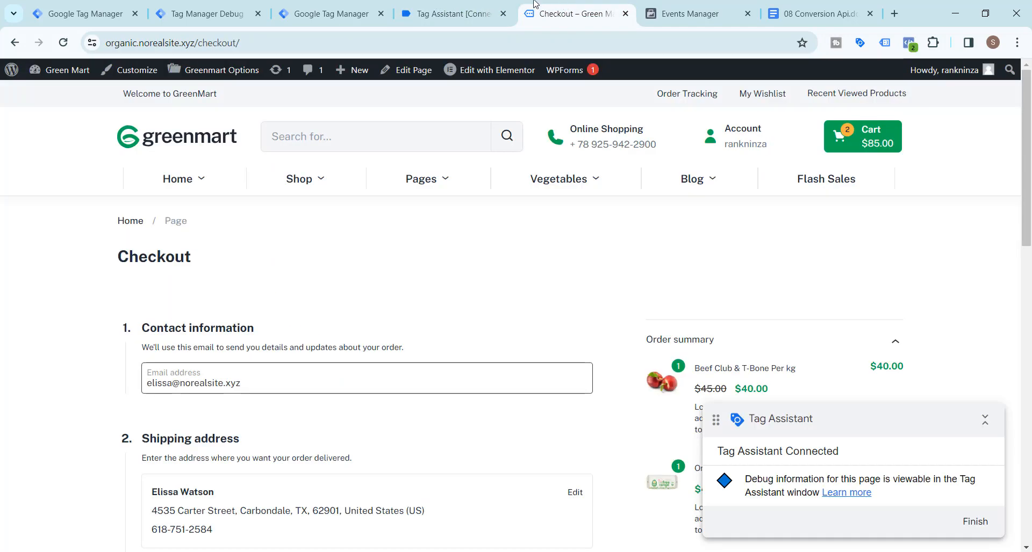
pyautogui.click(332, 4)
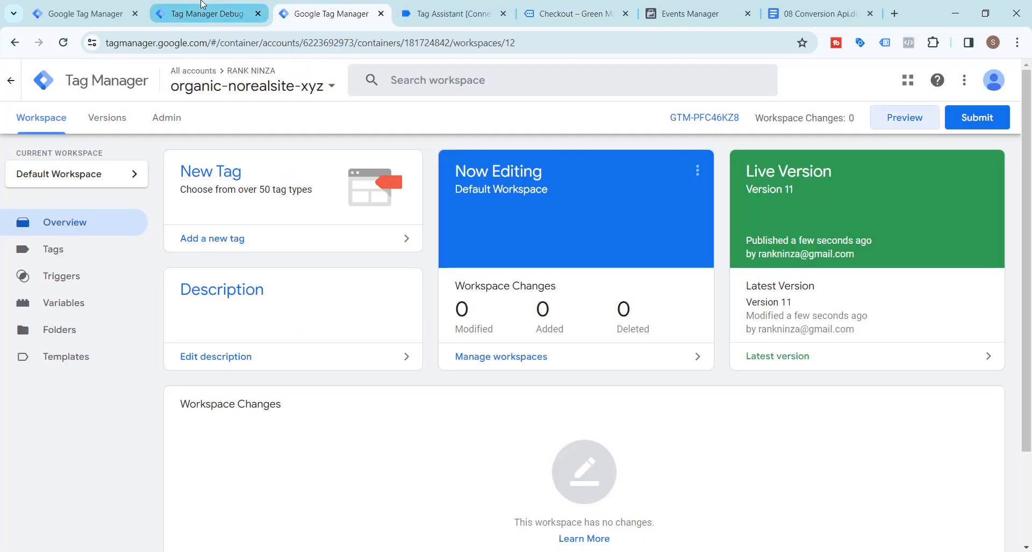
pyautogui.click(236, 4)
pyautogui.click(471, 4)
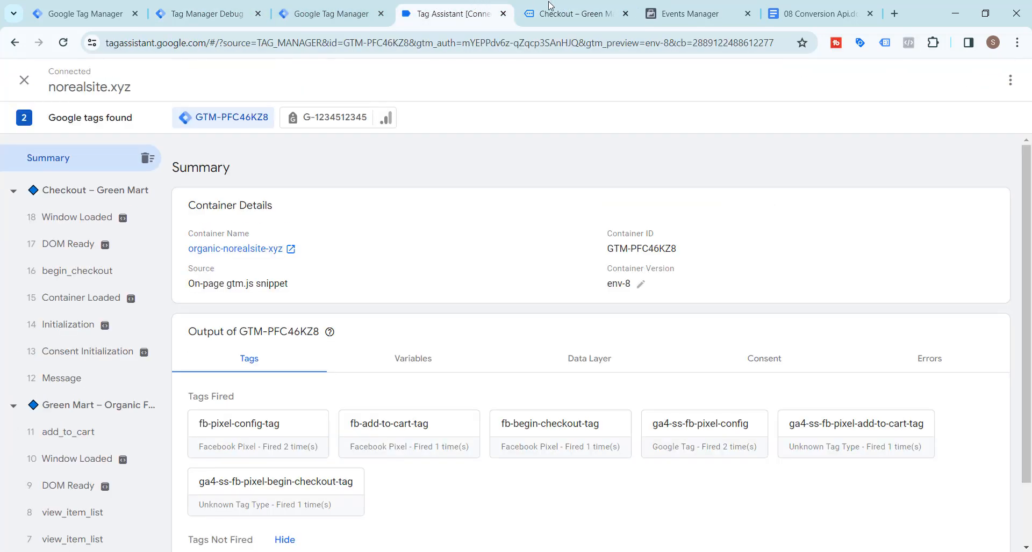
pyautogui.click(564, 7)
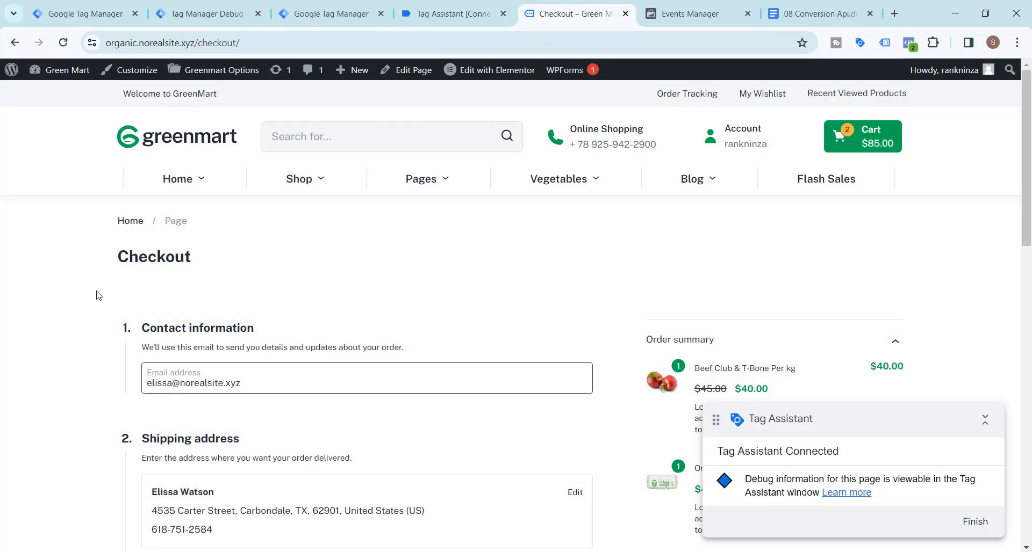
pyautogui.scroll(-10, 75, 287)
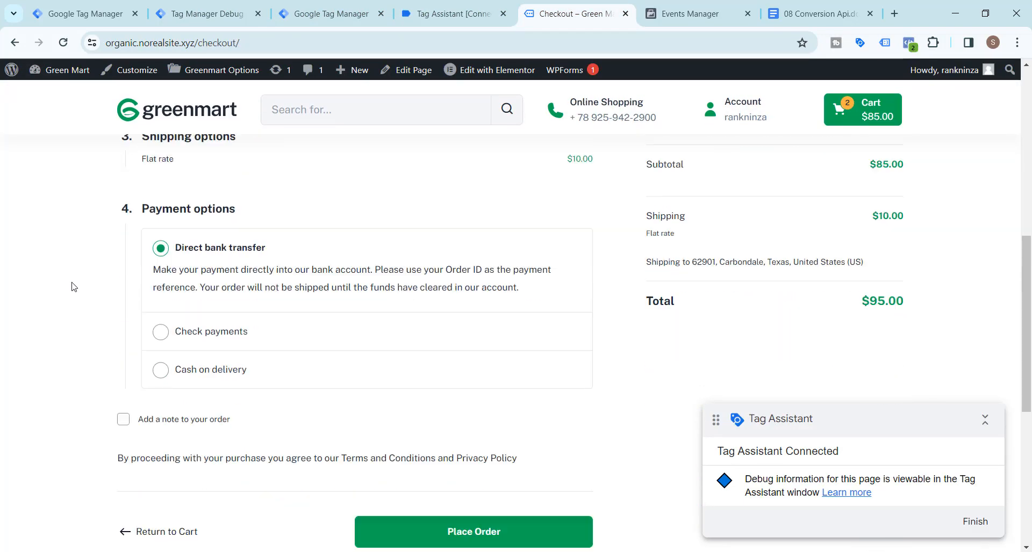
pyautogui.scroll(-3, 75, 287)
pyautogui.scroll(8, 74, 287)
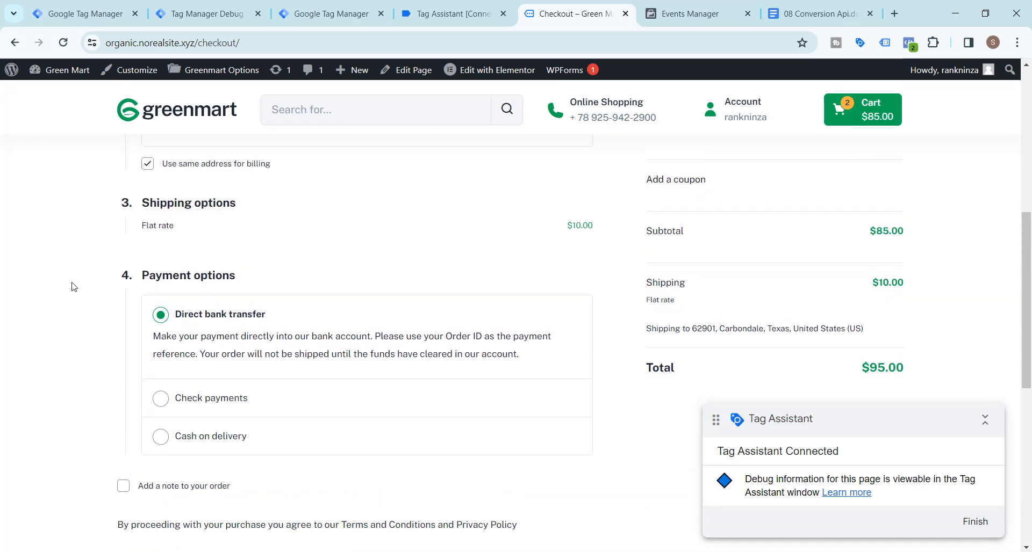
pyautogui.scroll(3, 75, 287)
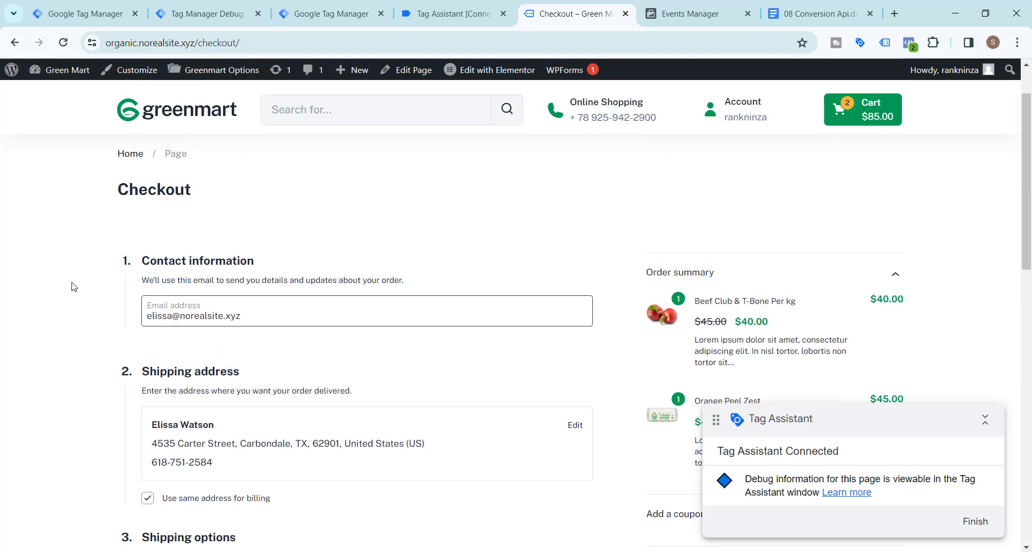